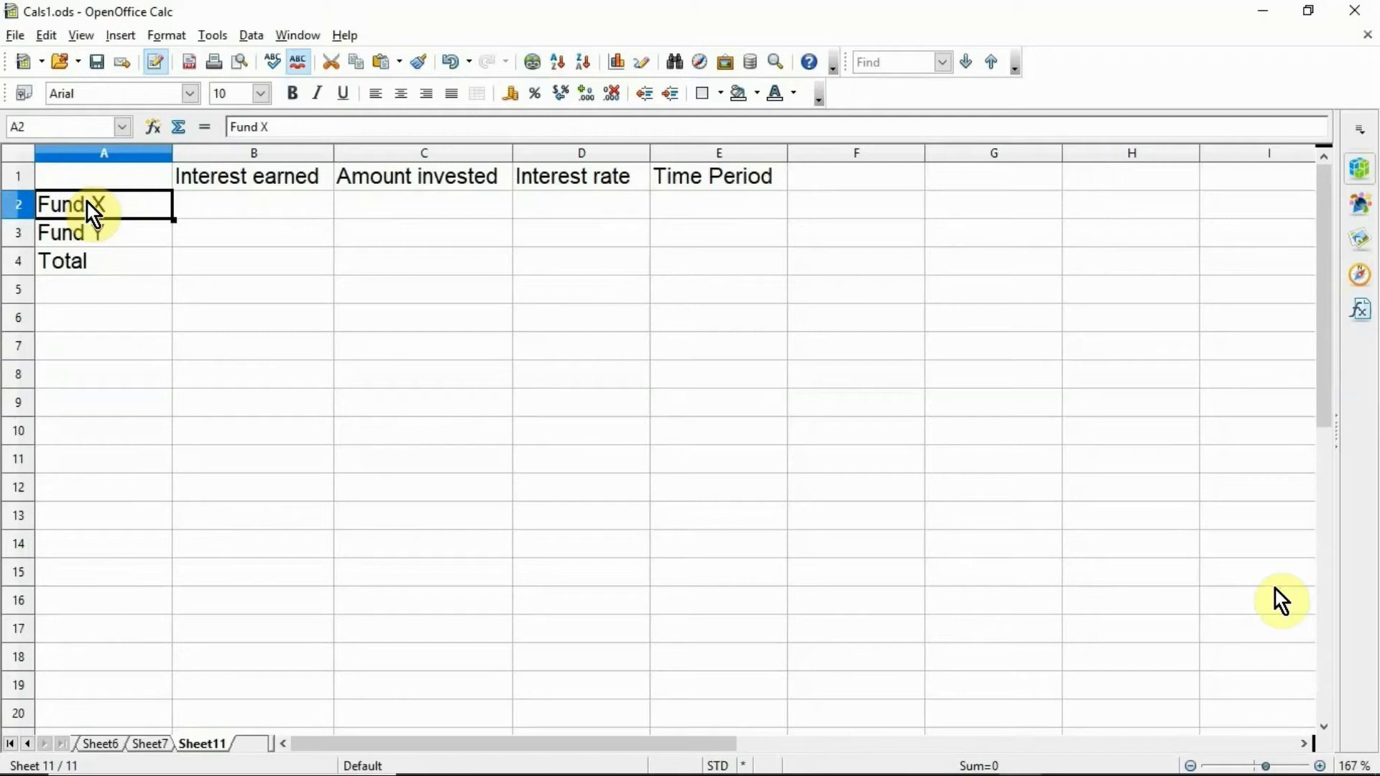
Review the fund row labels in A2:A4 and the column headings in B1:E1.
{"action": "left_click", "coordinate": [88, 229]}
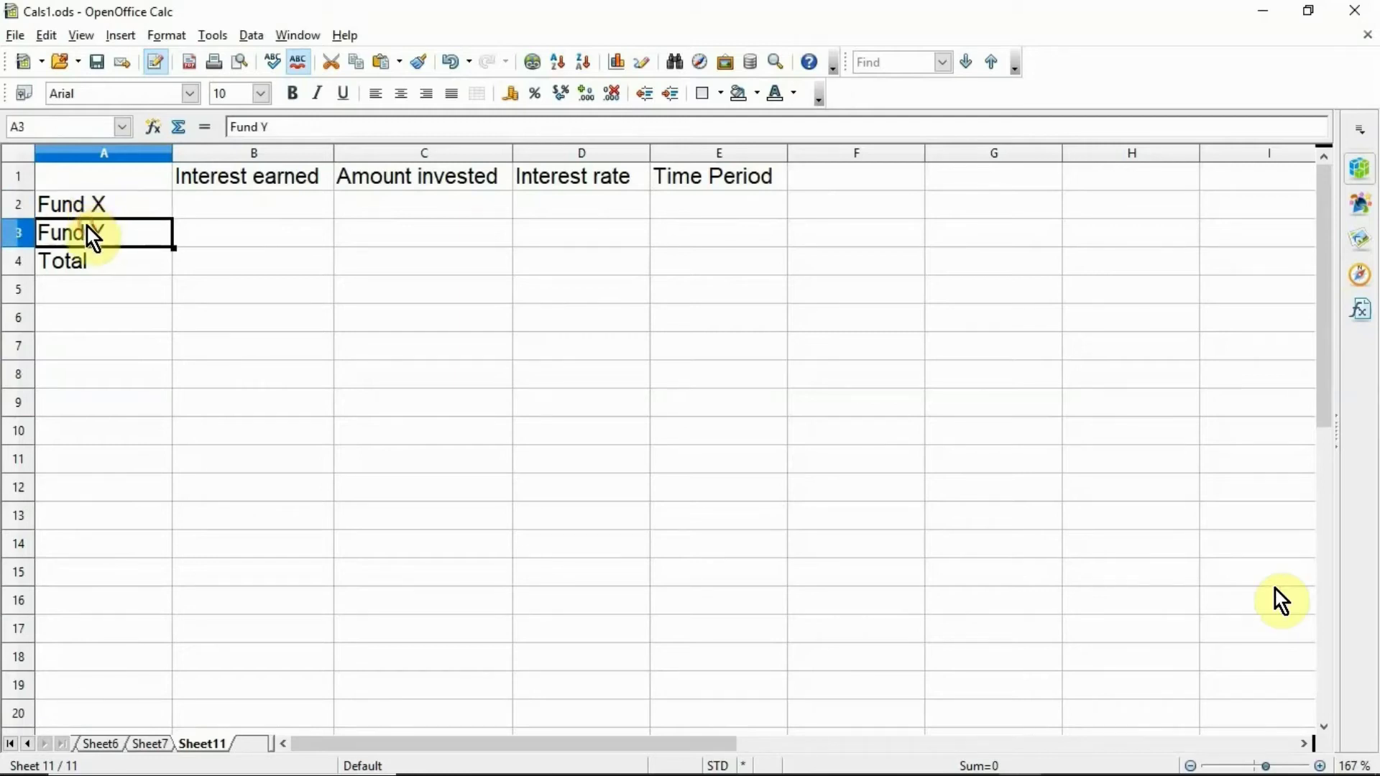
{"action": "left_click", "coordinate": [101, 260]}
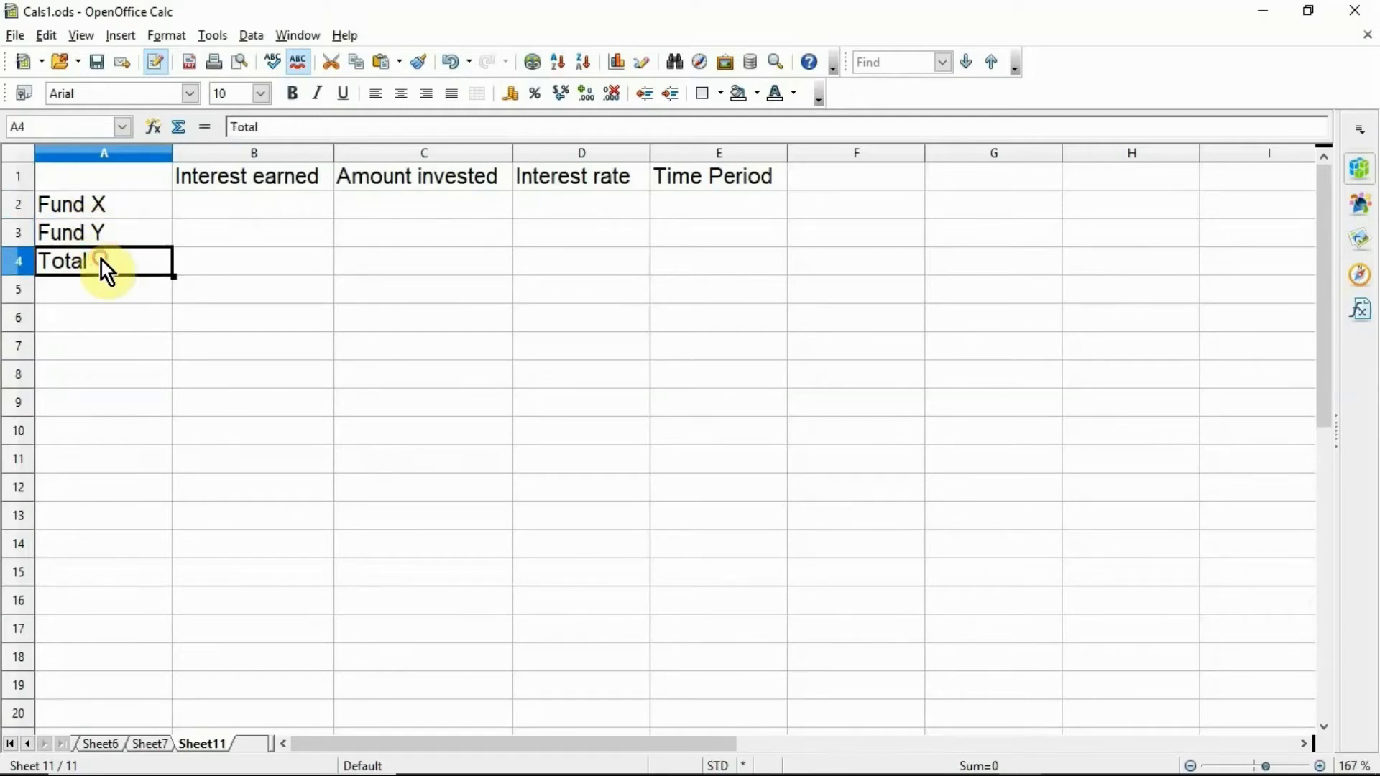
{"action": "left_click", "coordinate": [266, 178]}
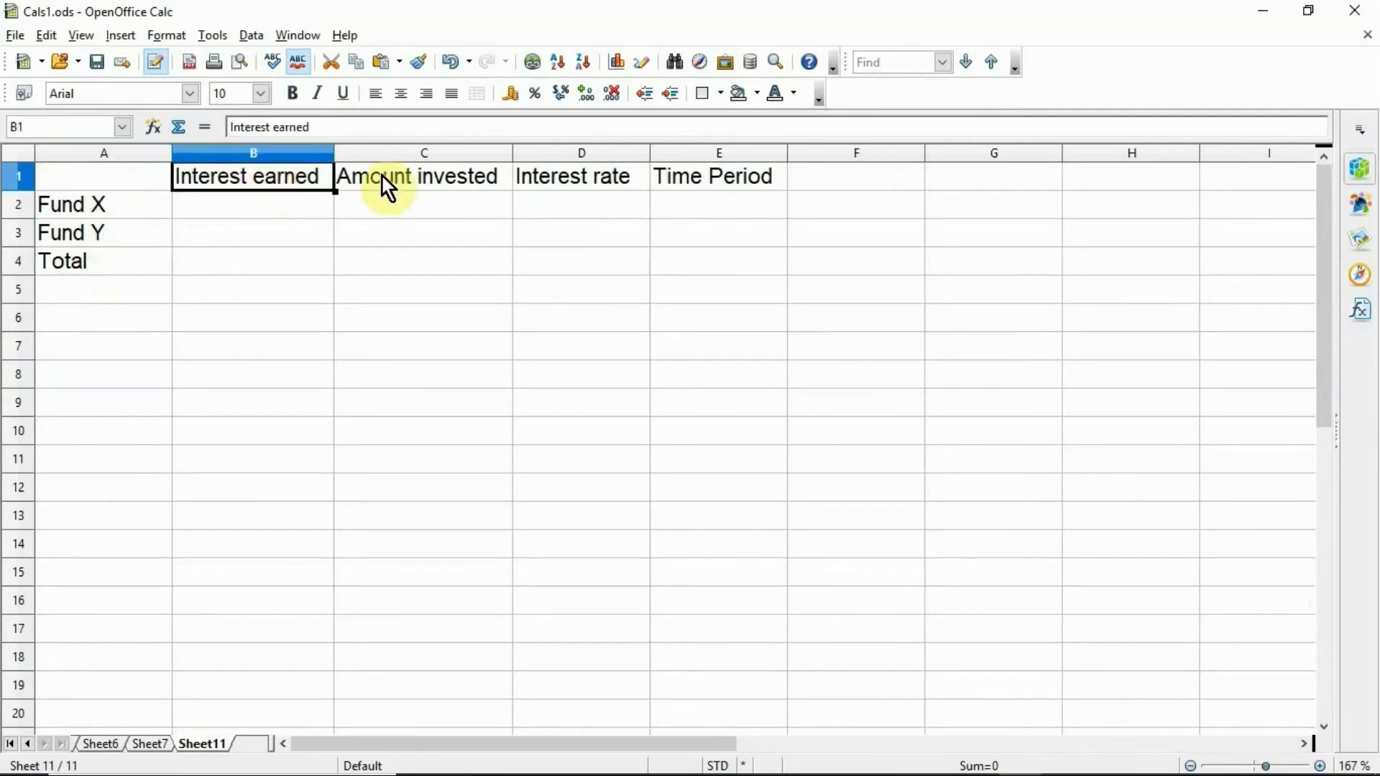
{"action": "left_click", "coordinate": [399, 182]}
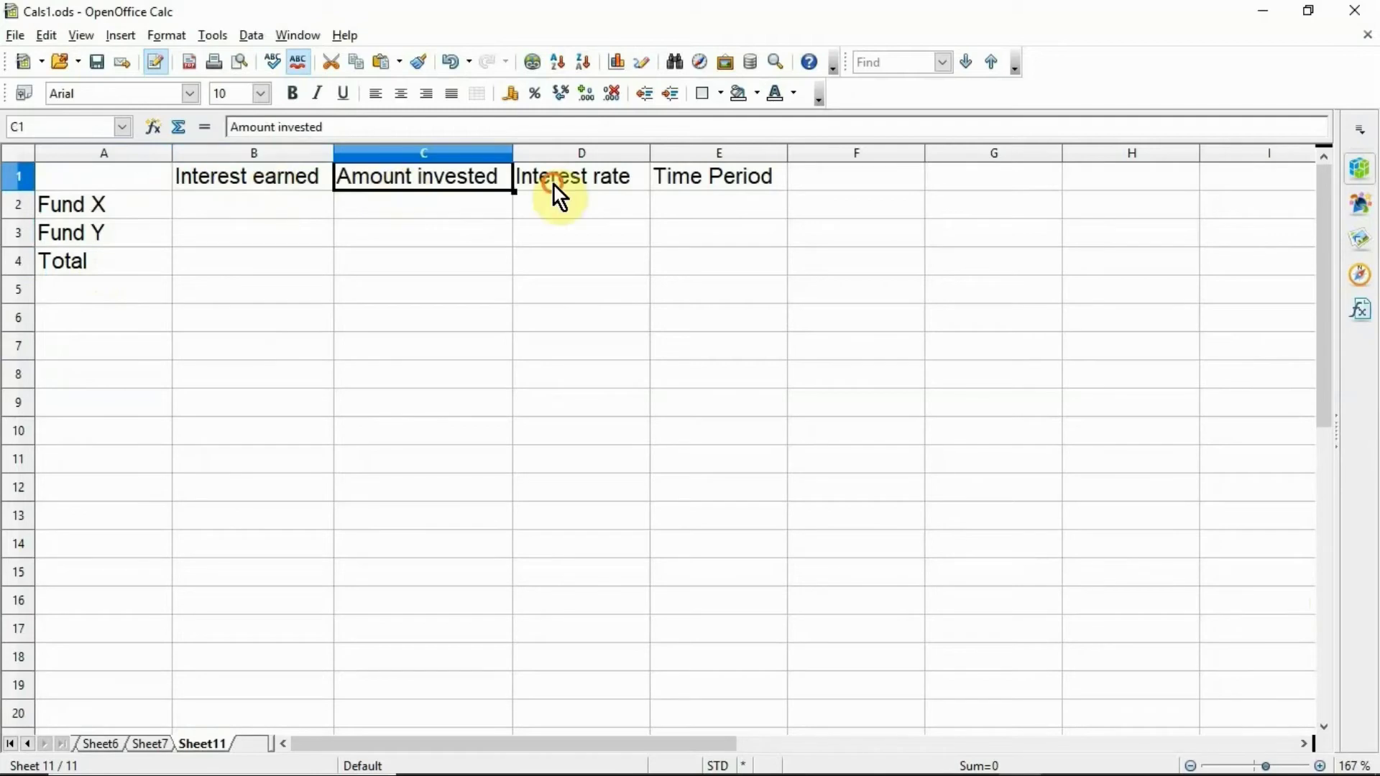
{"action": "left_click", "coordinate": [554, 185]}
{"action": "left_click", "coordinate": [719, 193]}
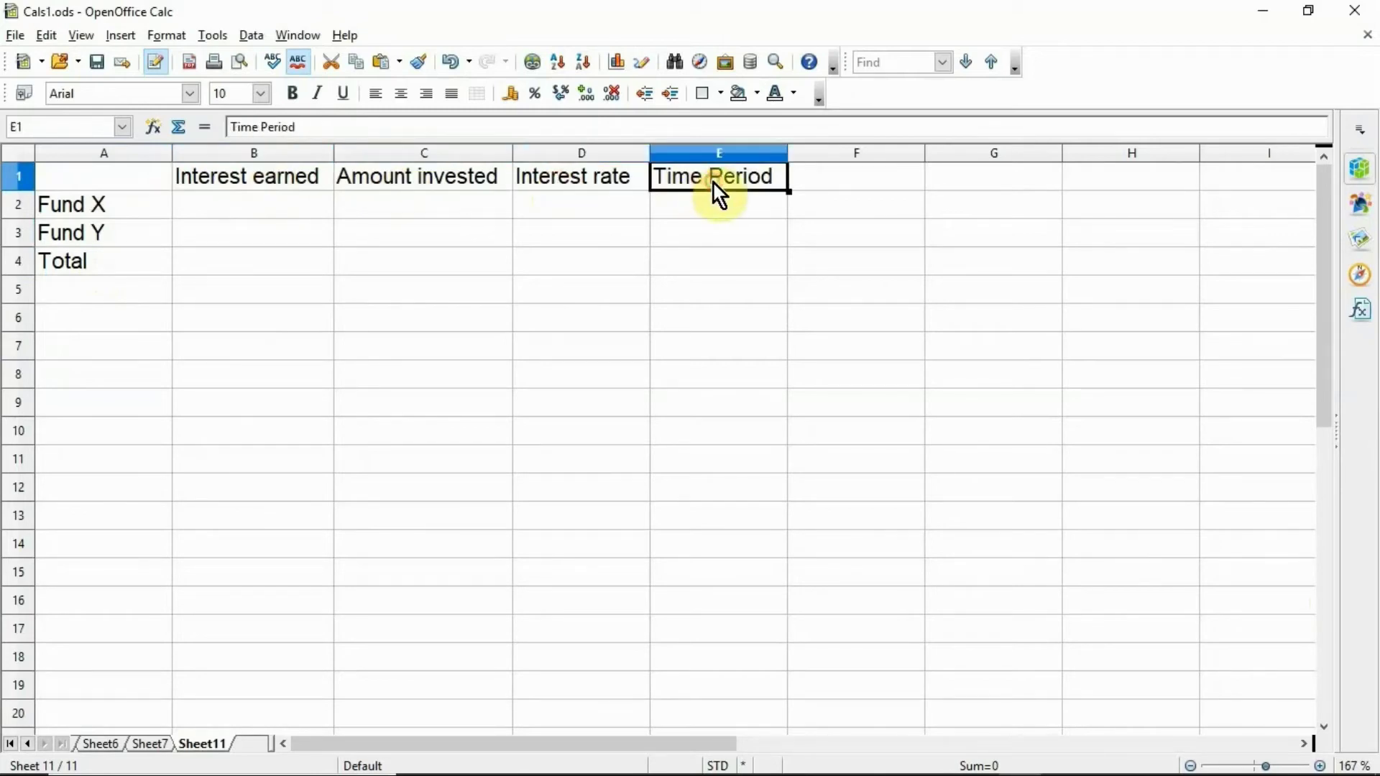
Enter interest rates of 8% for Fund X in D2 and 12% for Fund Y in D3.
{"action": "left_click", "coordinate": [579, 199]}
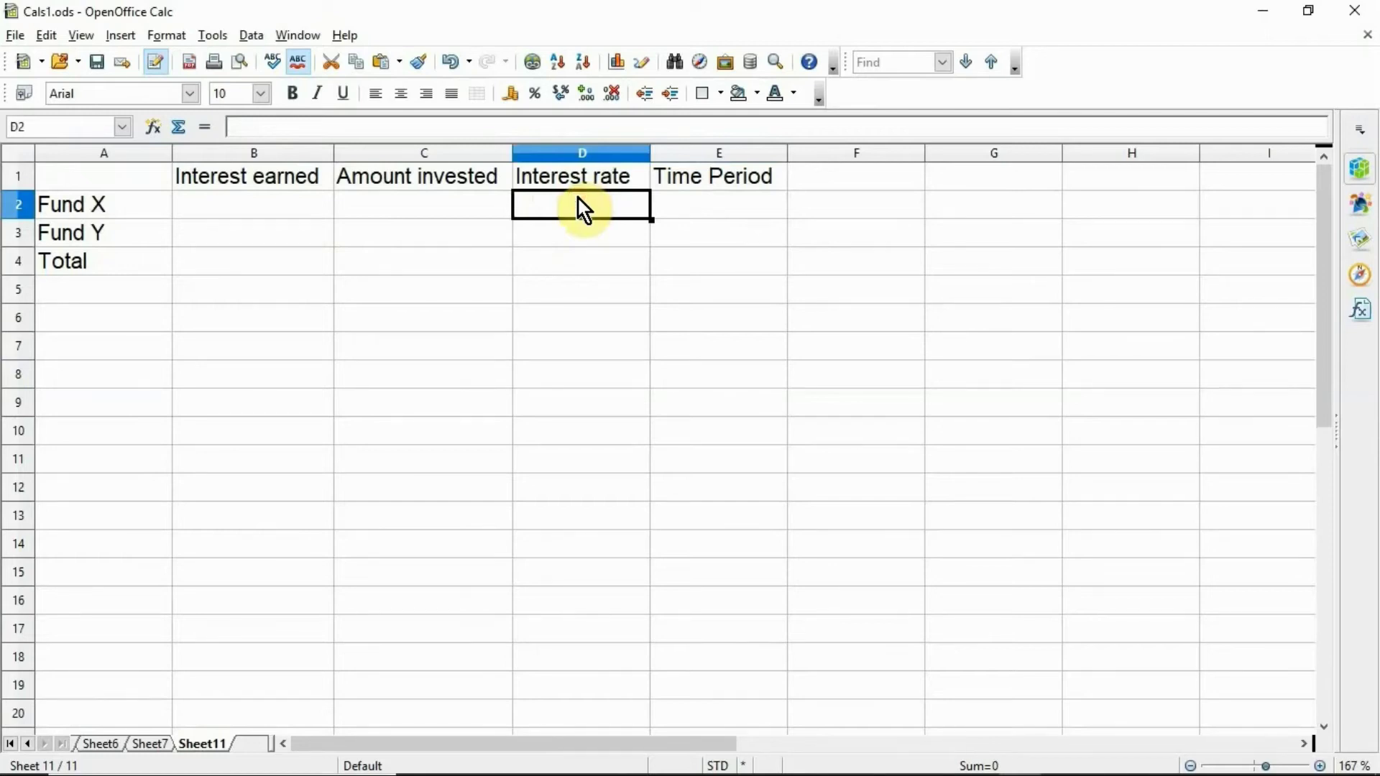
{"action": "type", "text": "8"}
{"action": "key", "text": "Return"}
{"action": "type", "text": "1"}
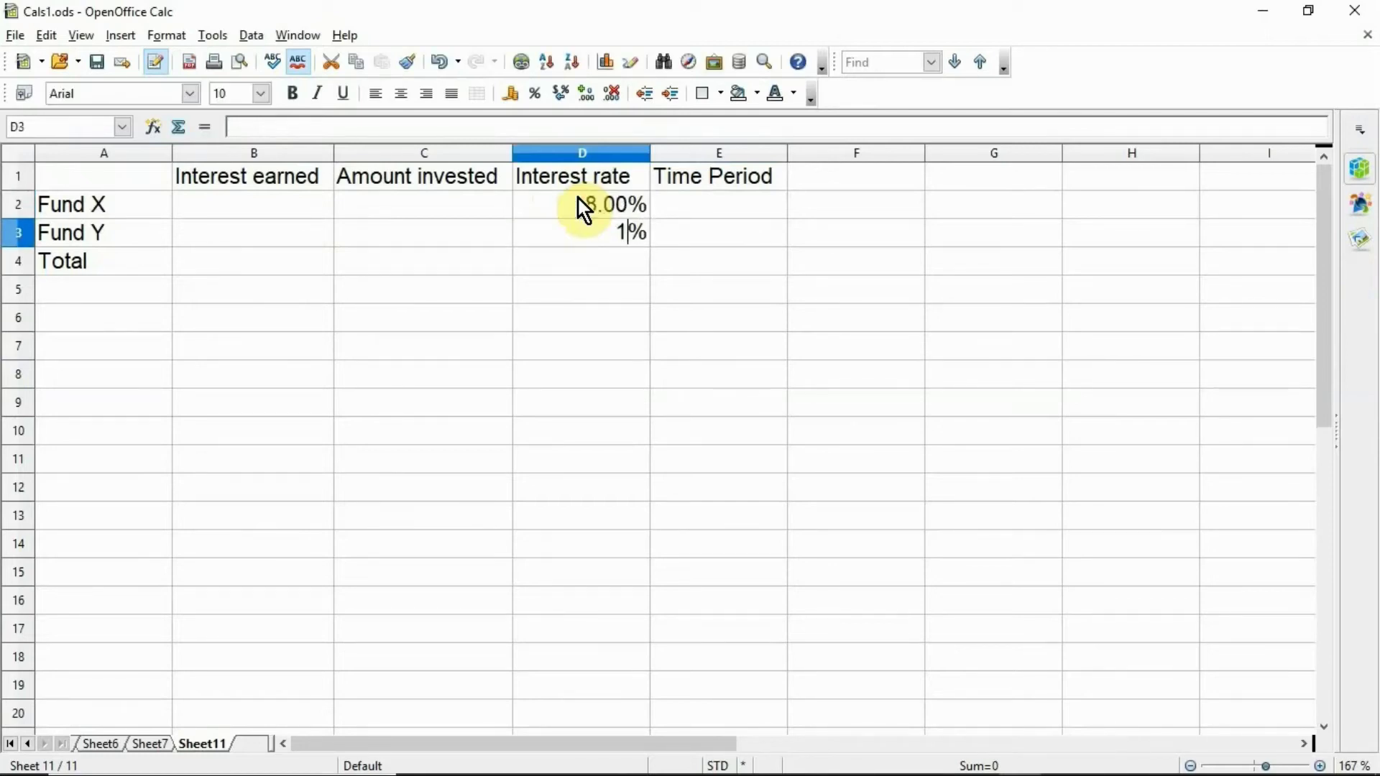
{"action": "type", "text": "2"}
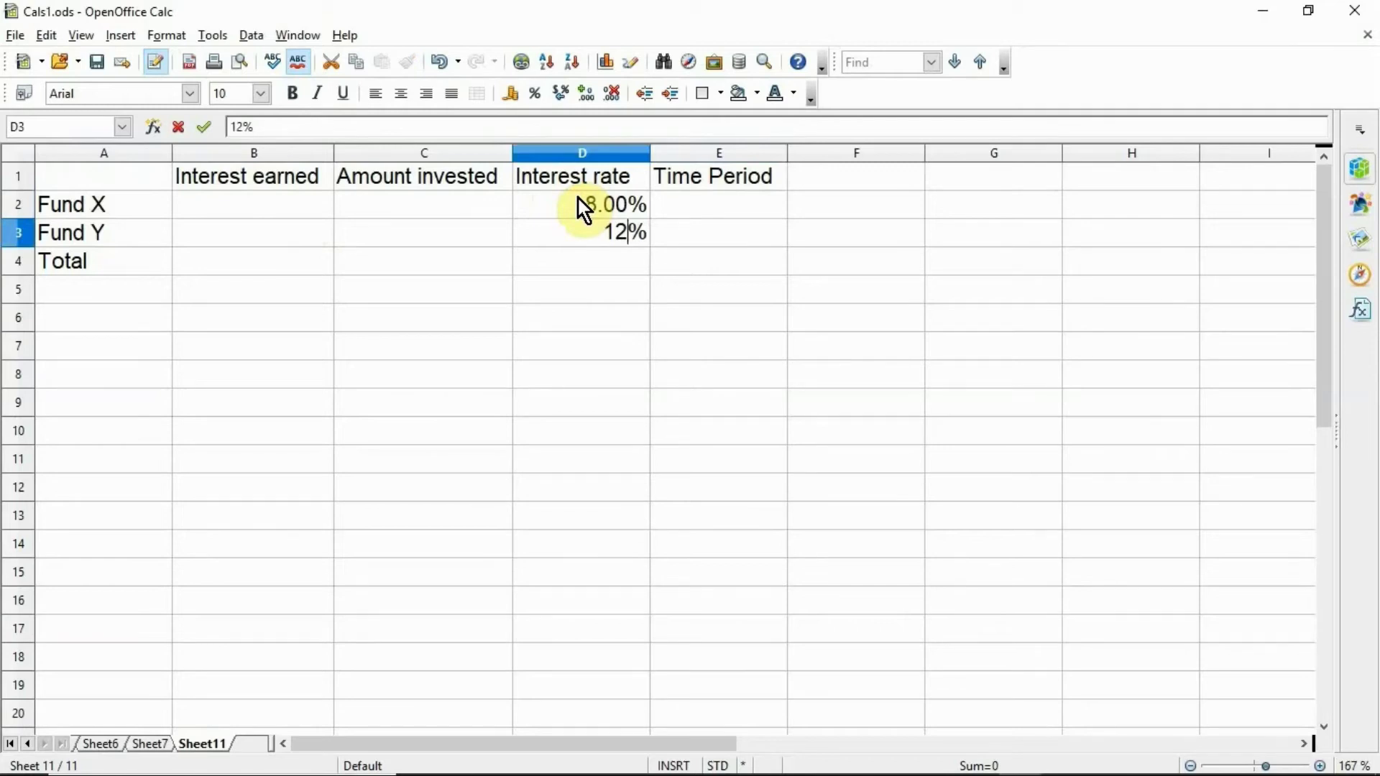
{"action": "key", "text": "Return"}
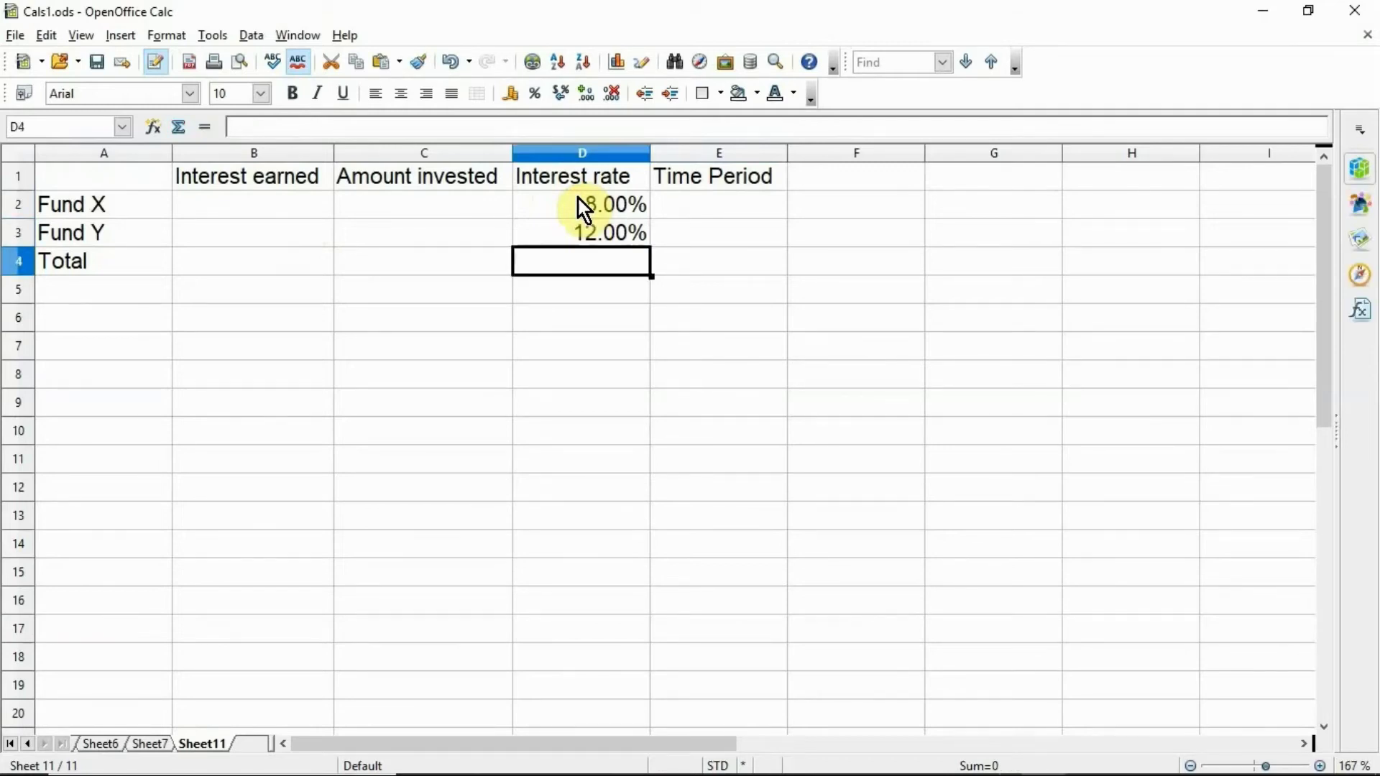
Enter a time period of 1 for both Fund X in E2 and Fund Y in E3.
{"action": "left_click", "coordinate": [668, 209]}
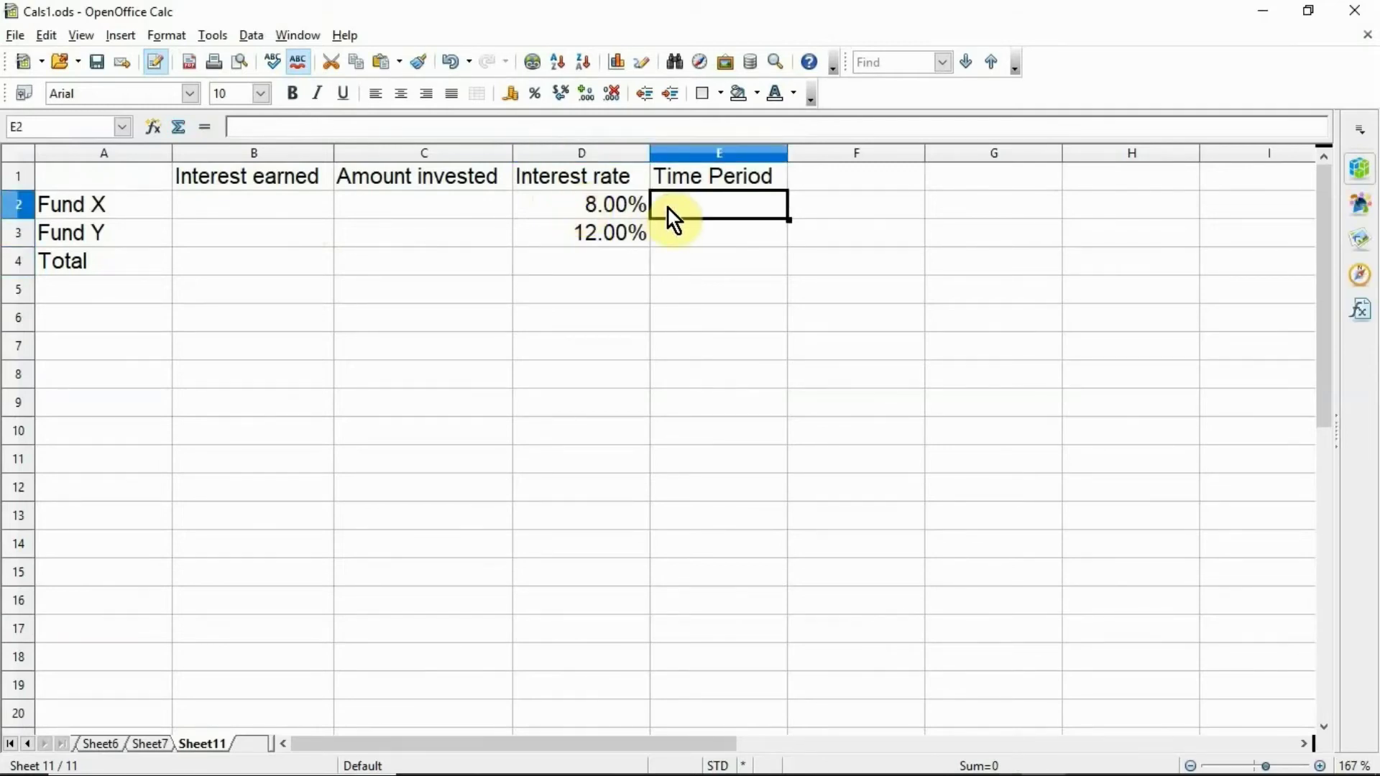
{"action": "type", "text": "1"}
{"action": "key", "text": "Return"}
{"action": "type", "text": "1"}
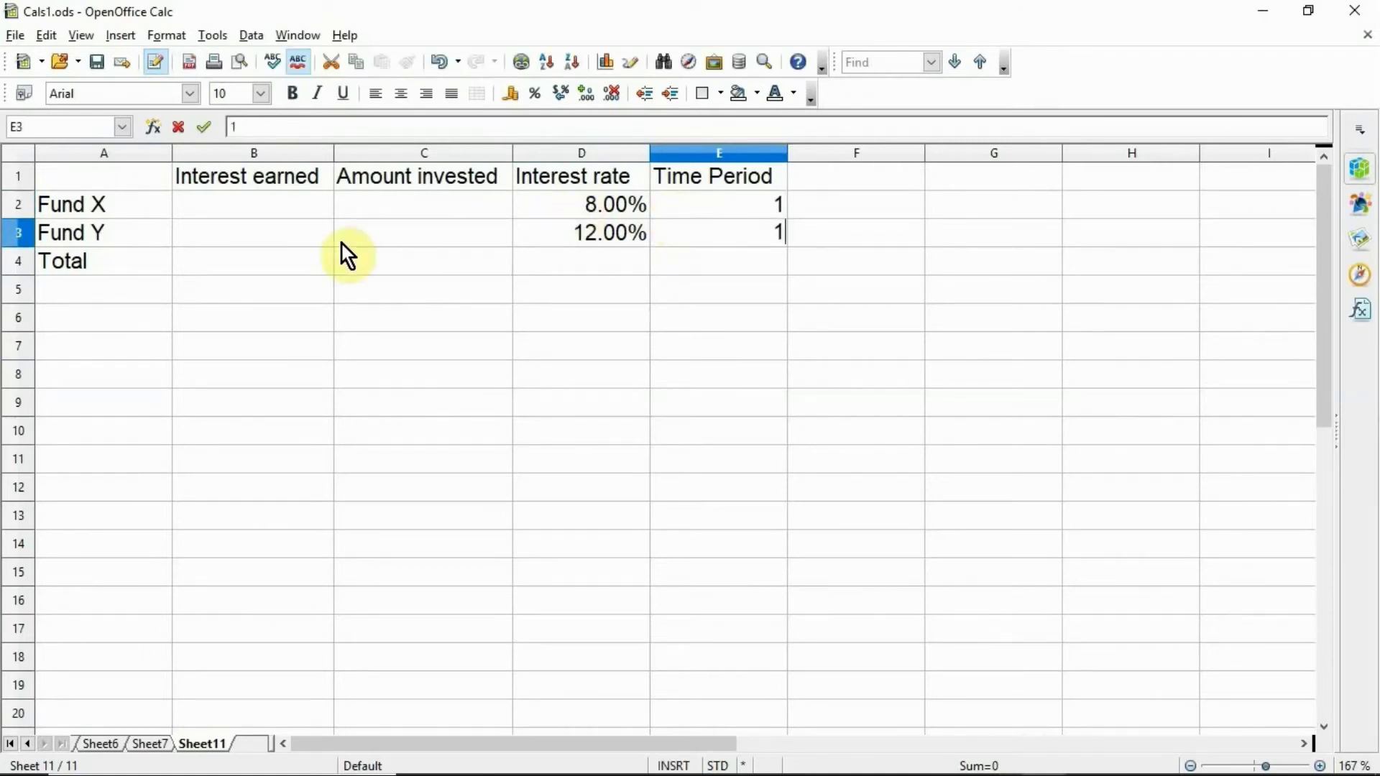
Enter 10000 as the total amount invested in C4 and 0 as Fund X's amount in C2.
{"action": "left_click", "coordinate": [373, 262]}
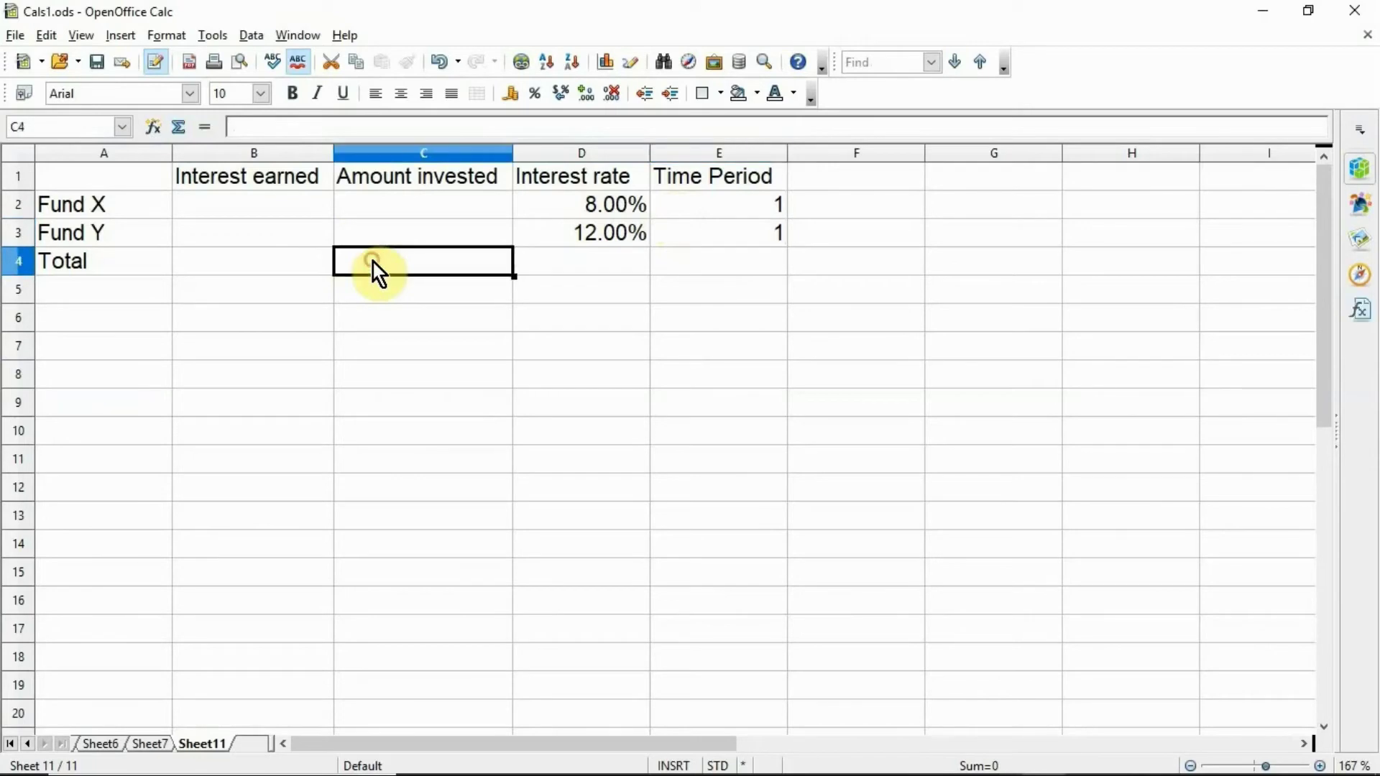
{"action": "type", "text": "1"}
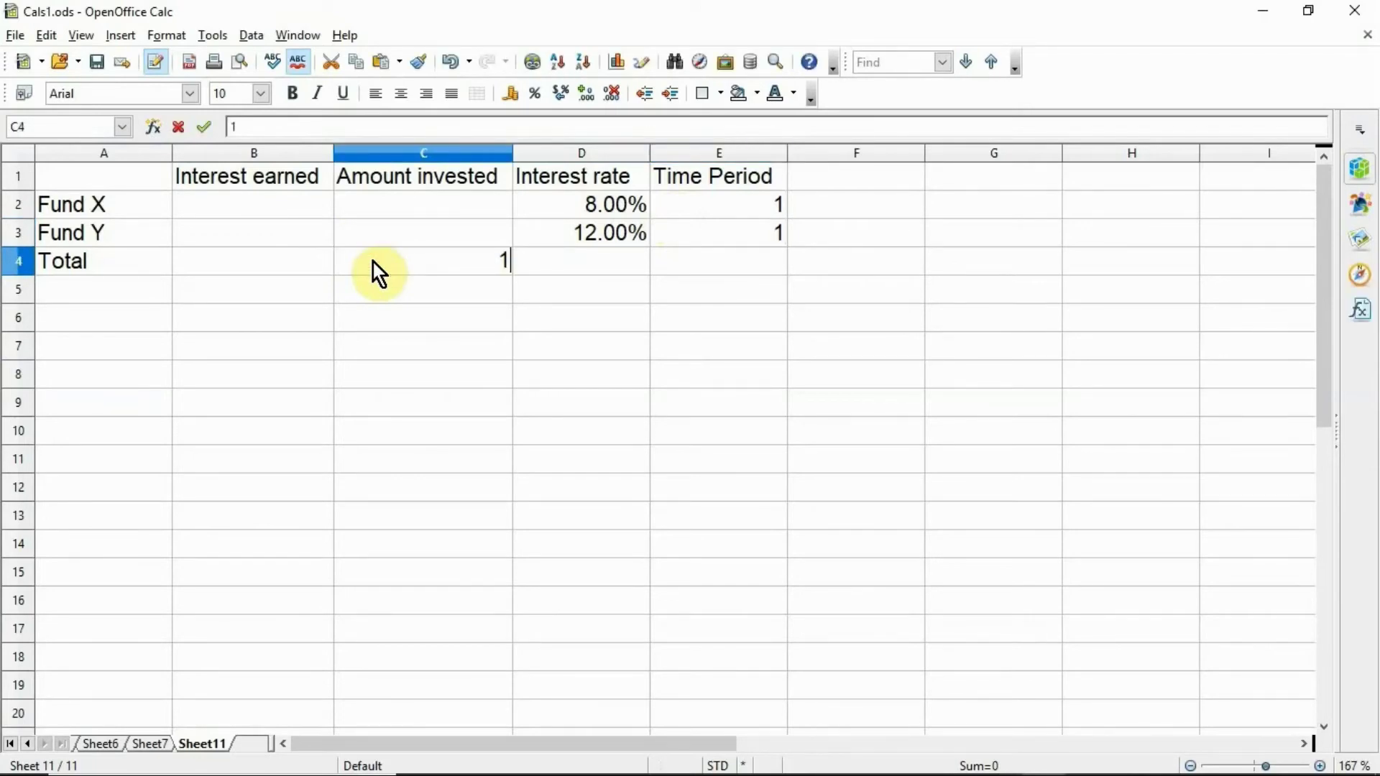
{"action": "type", "text": "0000"}
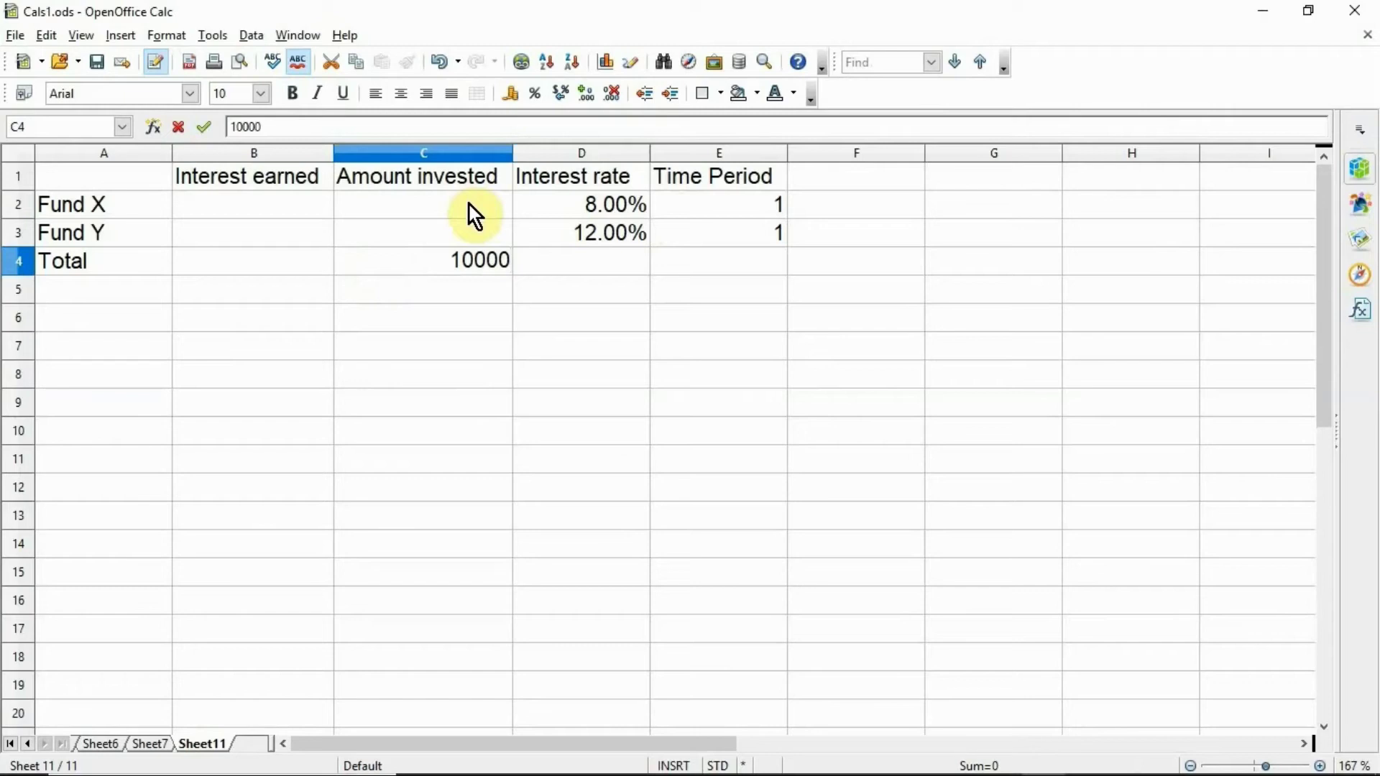
{"action": "left_click", "coordinate": [469, 205]}
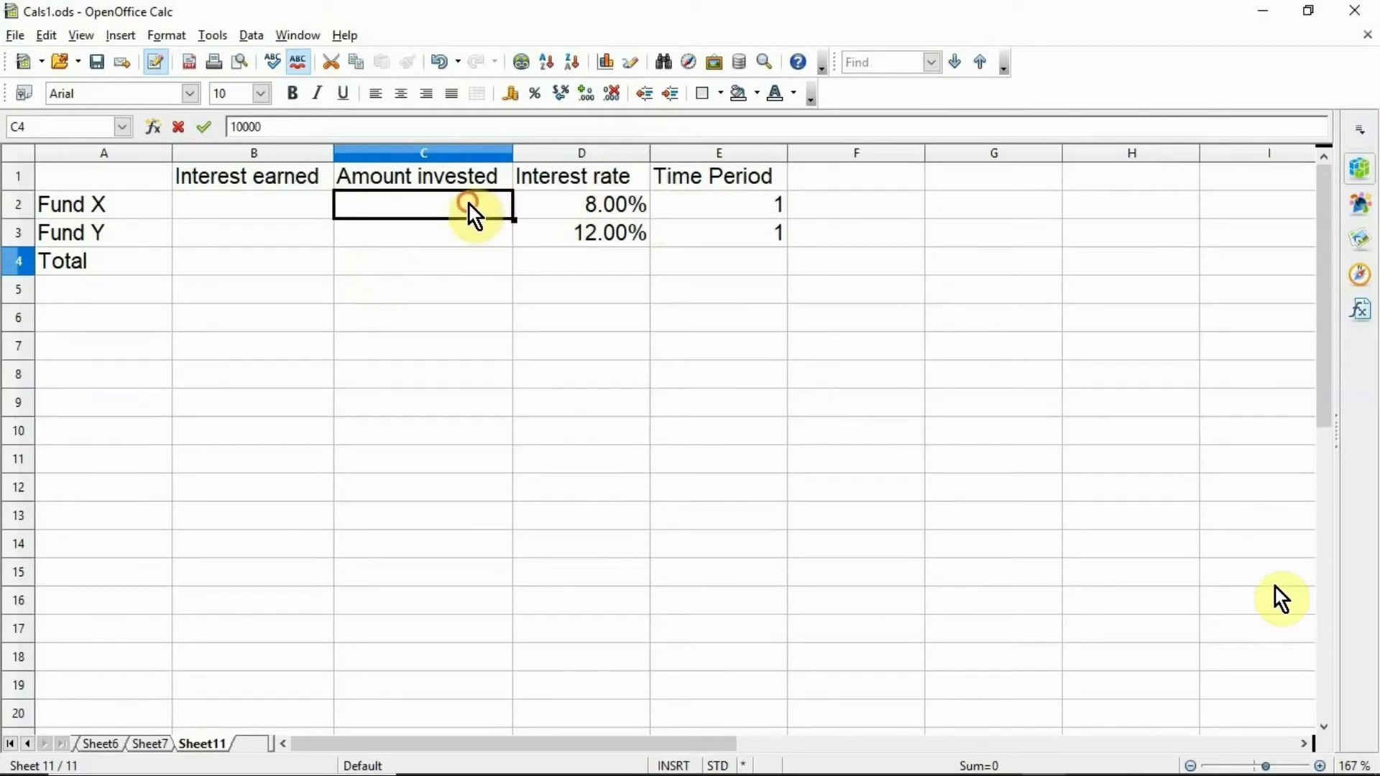
{"action": "type", "text": "0"}
Calculate Fund Y's amount invested in C3 with the formula =C4-C2.
{"action": "left_click", "coordinate": [474, 235]}
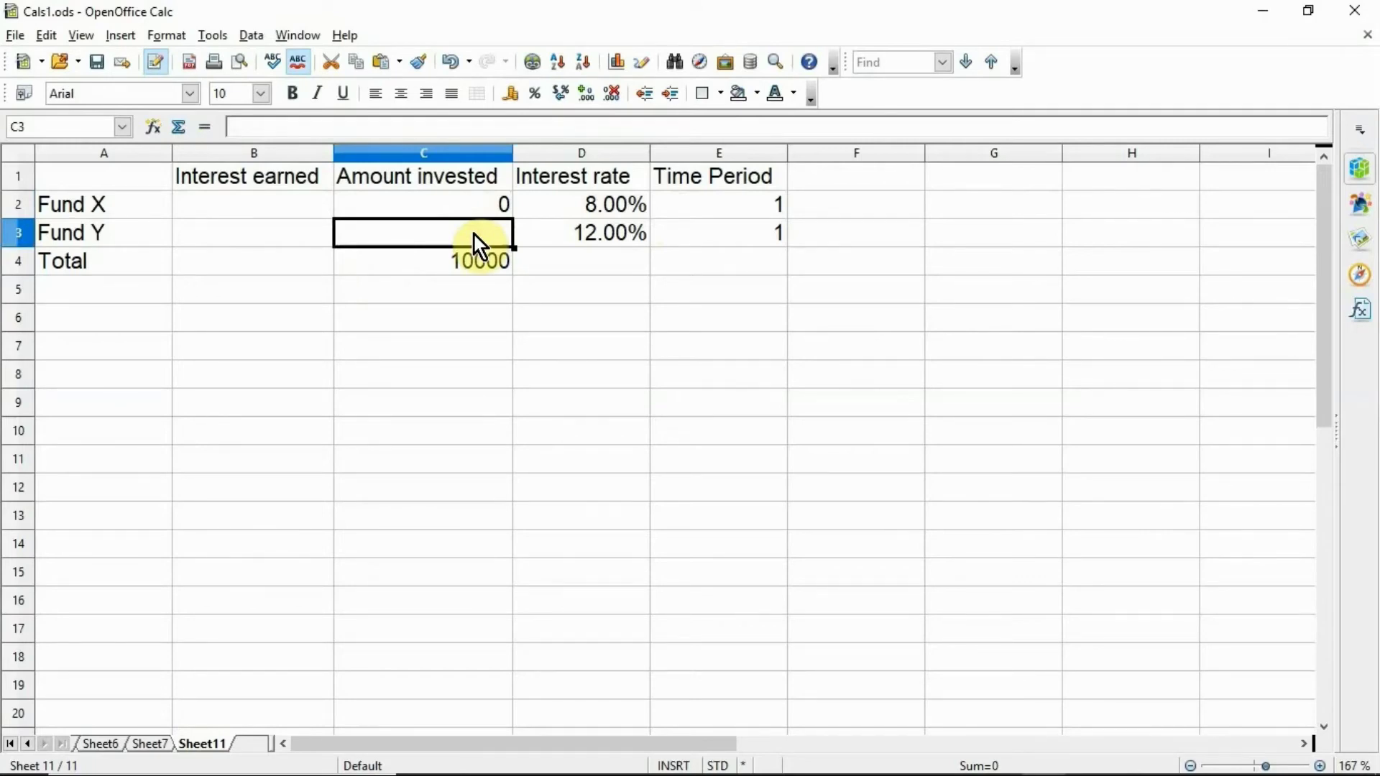
{"action": "type", "text": "="}
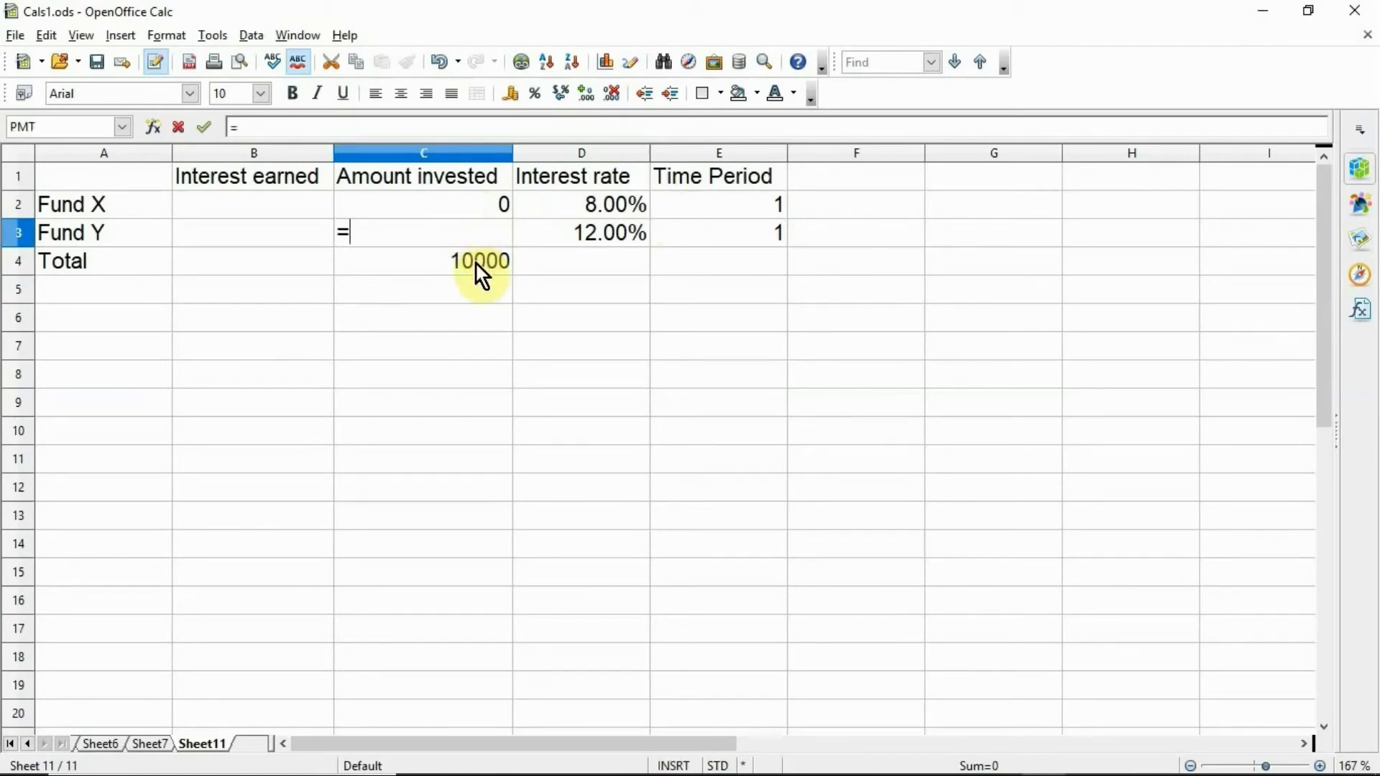
{"action": "left_click", "coordinate": [476, 262]}
{"action": "type", "text": "-"}
{"action": "left_click", "coordinate": [484, 213]}
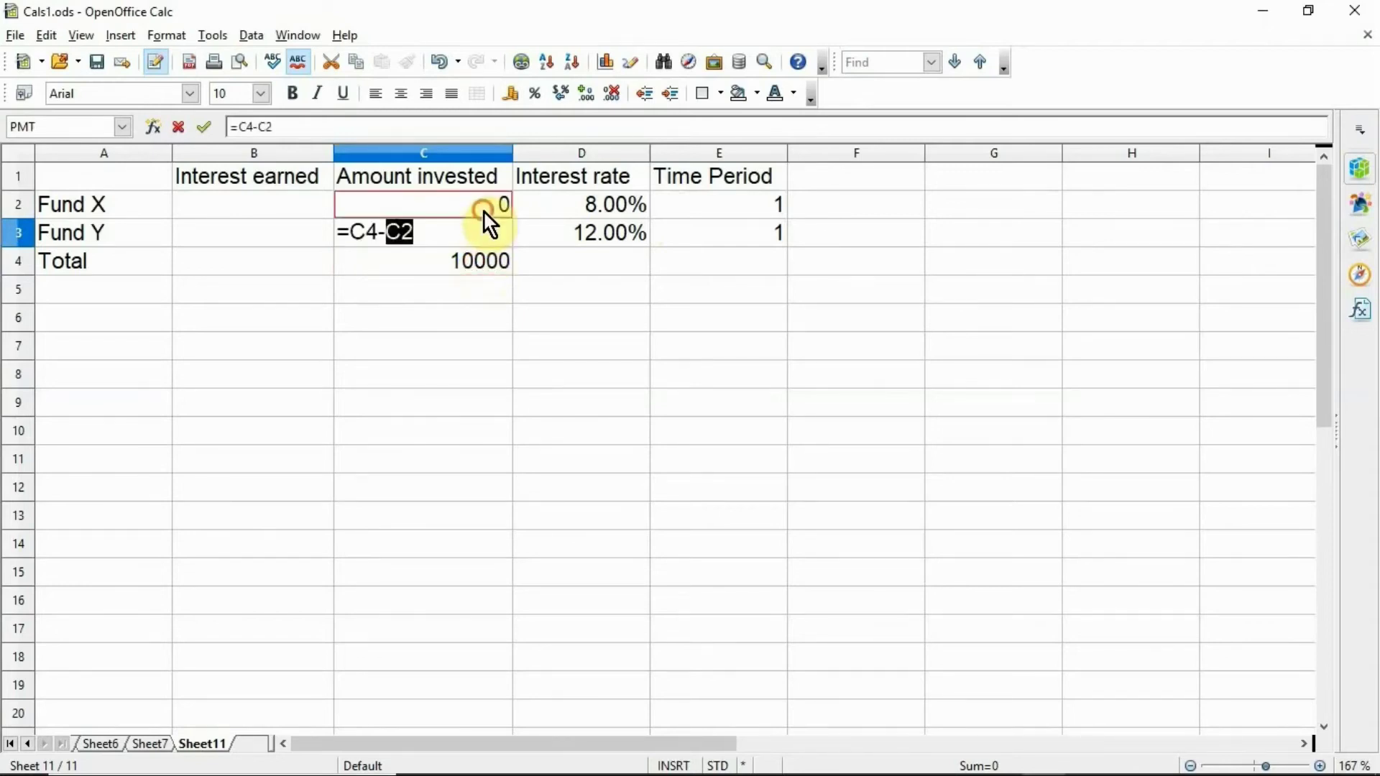
{"action": "key", "text": "Return"}
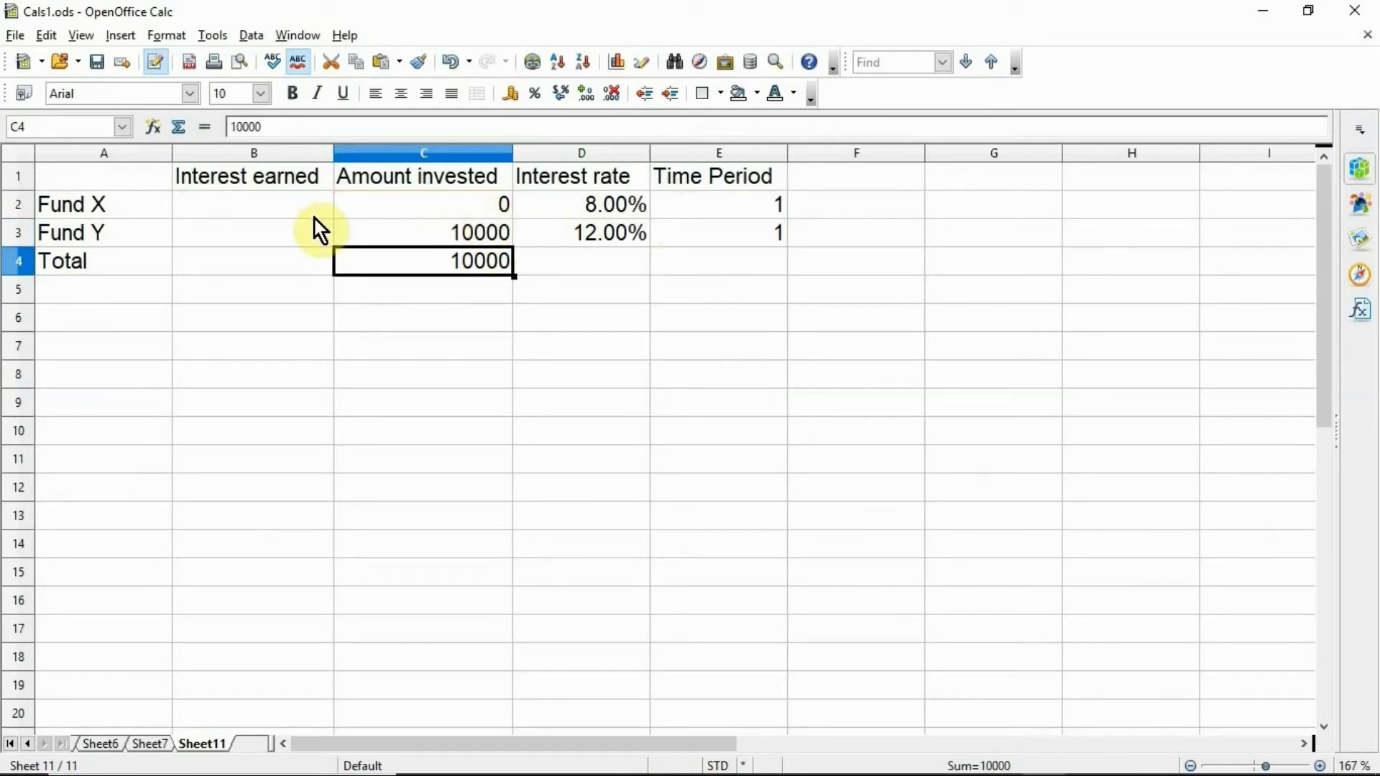
Calculate Fund X's interest earned in B2 with the formula =C2*D2*E2.
{"action": "left_click", "coordinate": [289, 263]}
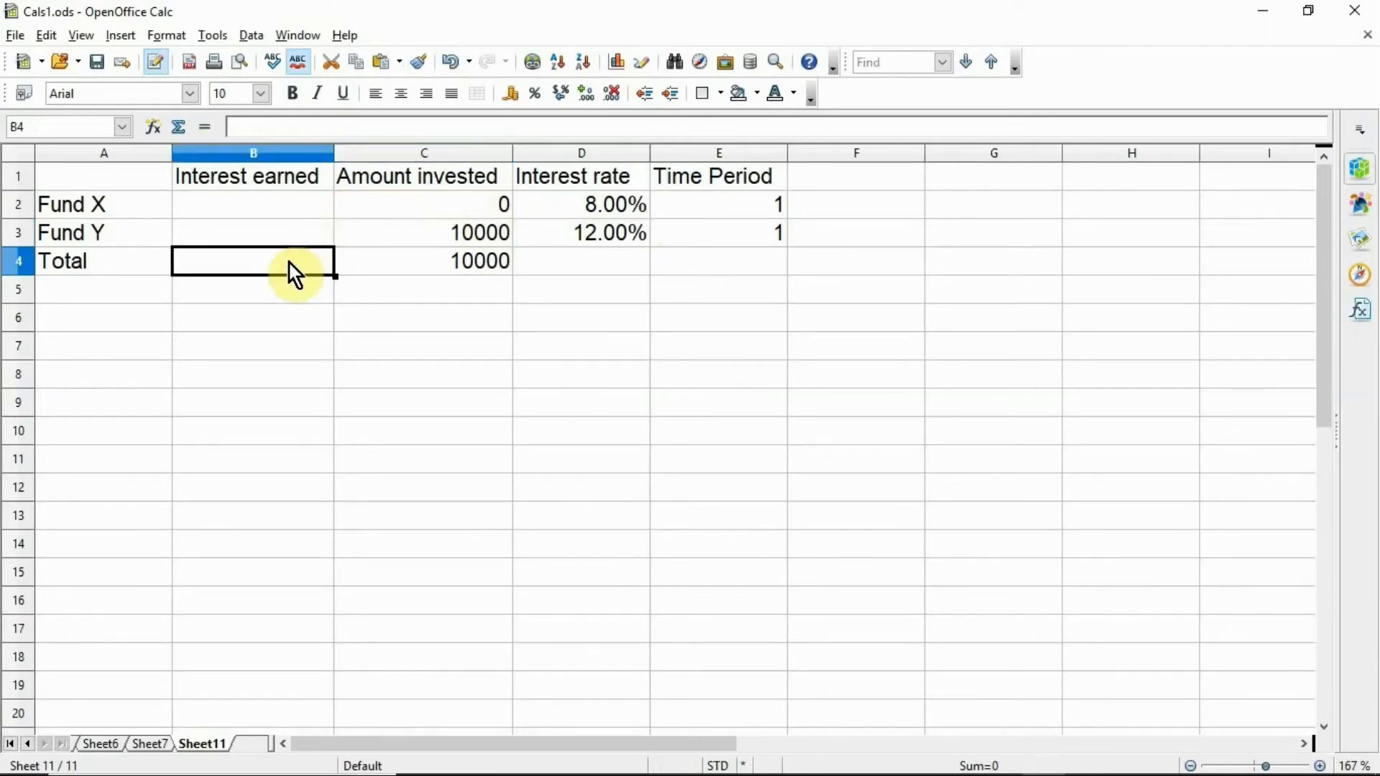
{"action": "left_click", "coordinate": [278, 208]}
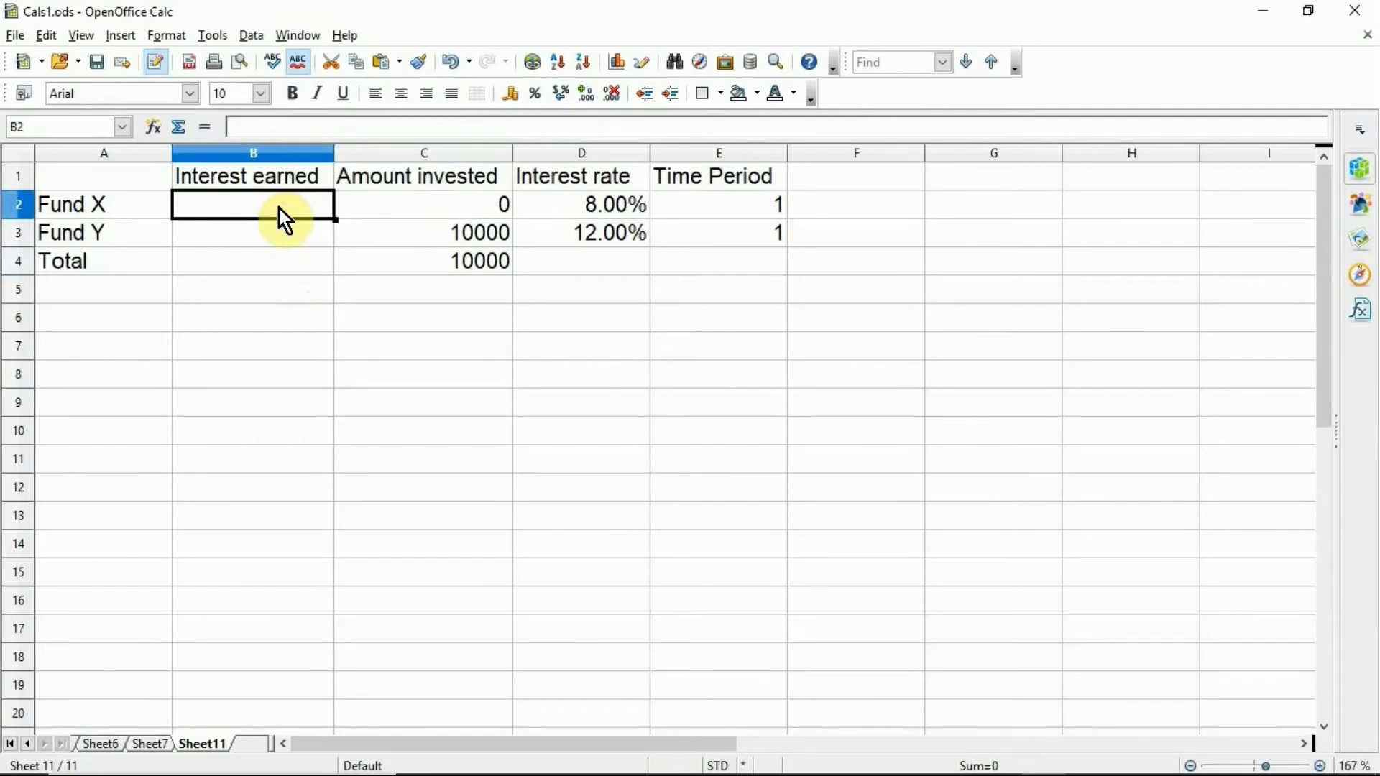
{"action": "type", "text": "="}
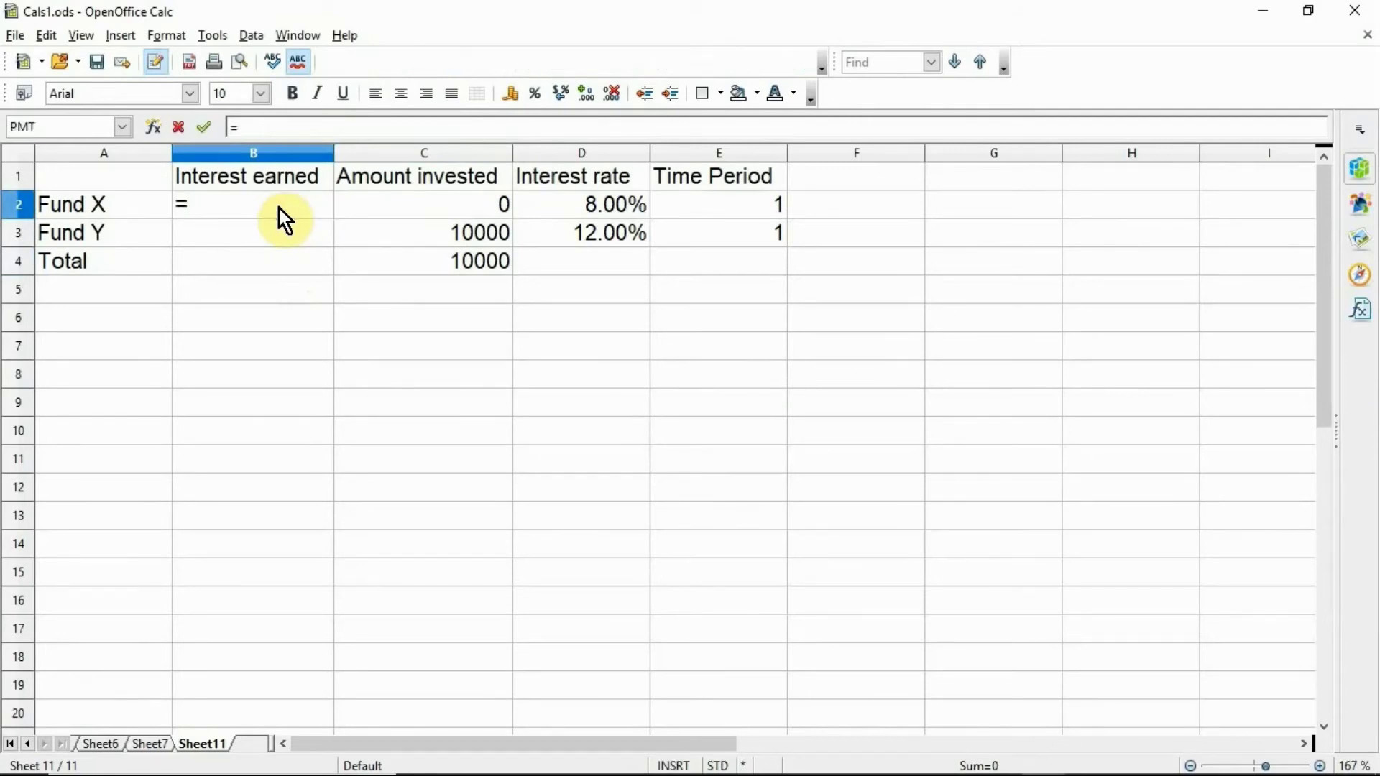
{"action": "left_click", "coordinate": [394, 207]}
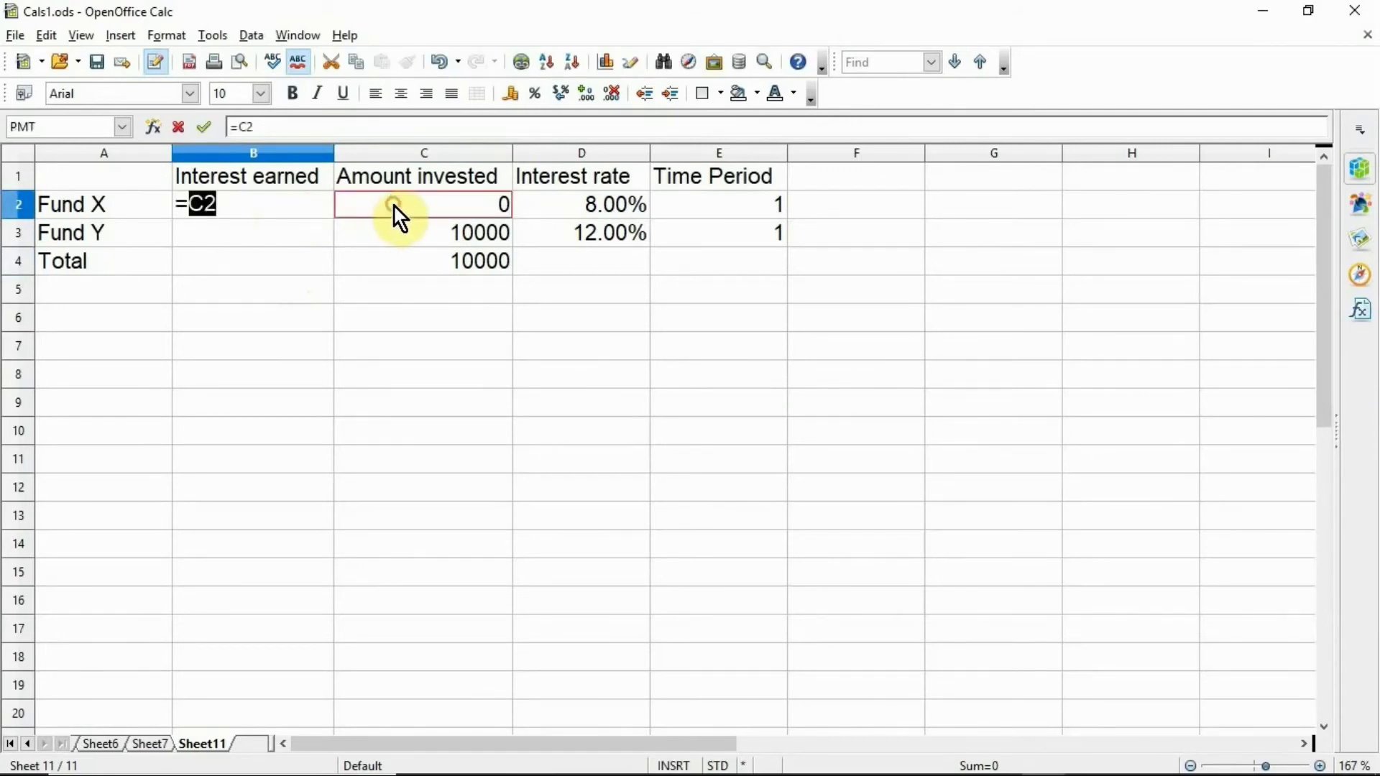
{"action": "type", "text": "*"}
{"action": "left_click", "coordinate": [559, 198]}
{"action": "type", "text": "*"}
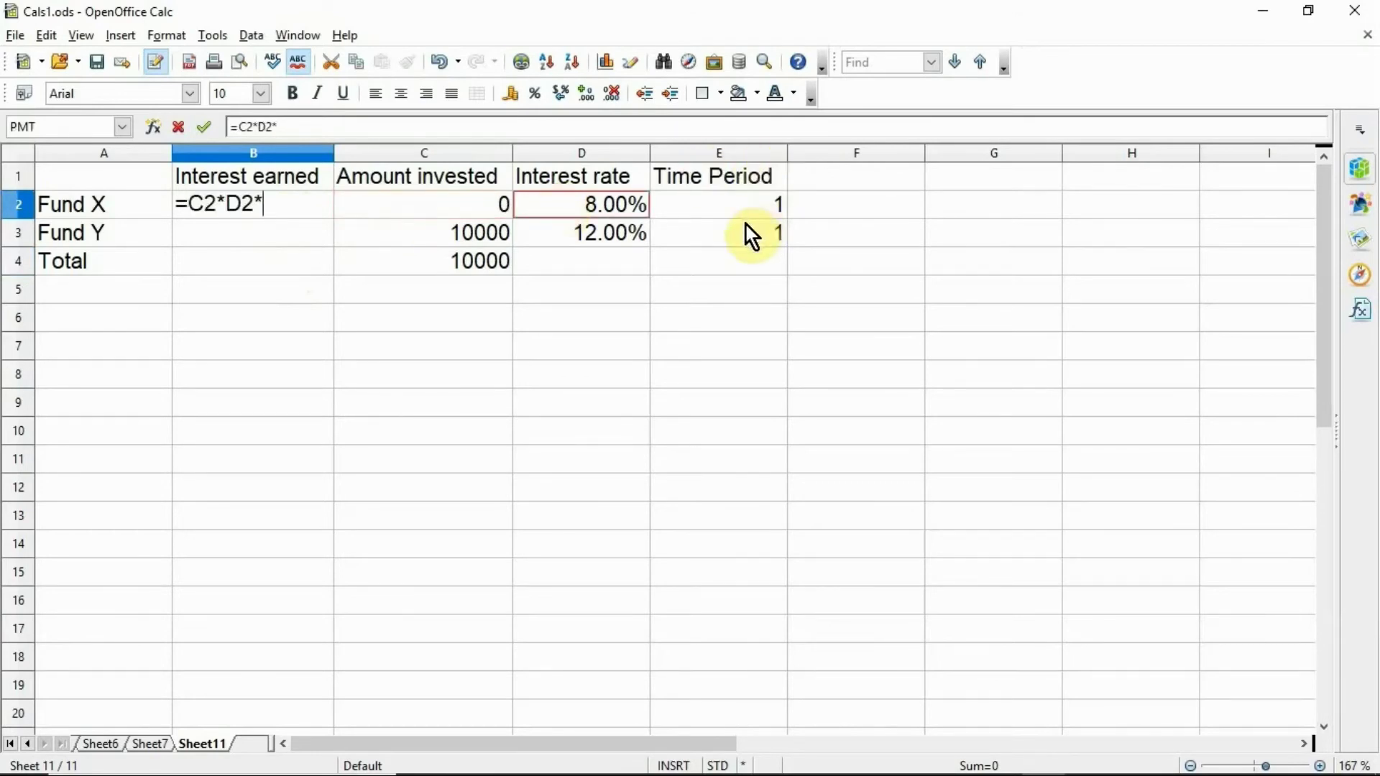
{"action": "left_click", "coordinate": [746, 204]}
{"action": "key", "text": "Return"}
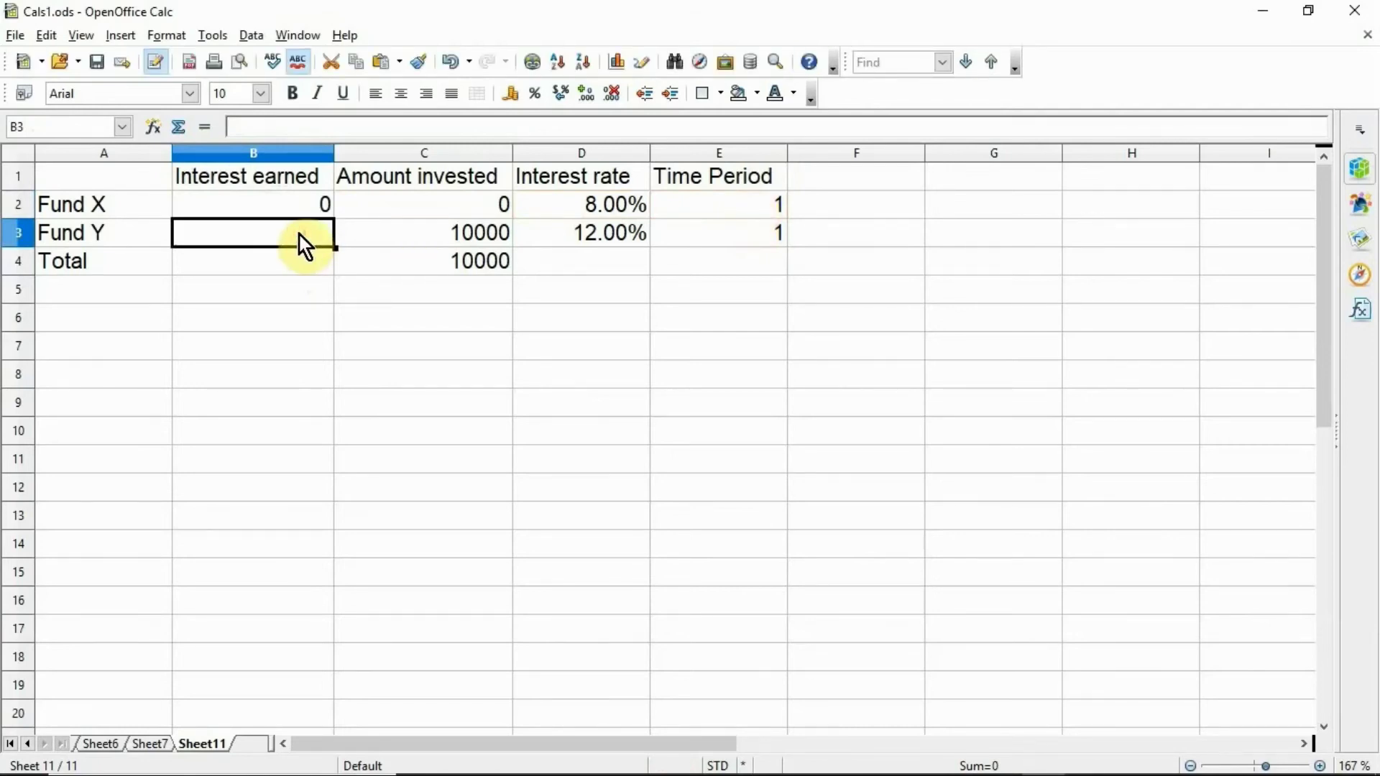
Calculate Fund Y's interest earned in B3 with the formula =C3*D3*E3.
{"action": "type", "text": "="}
{"action": "left_click", "coordinate": [447, 231]}
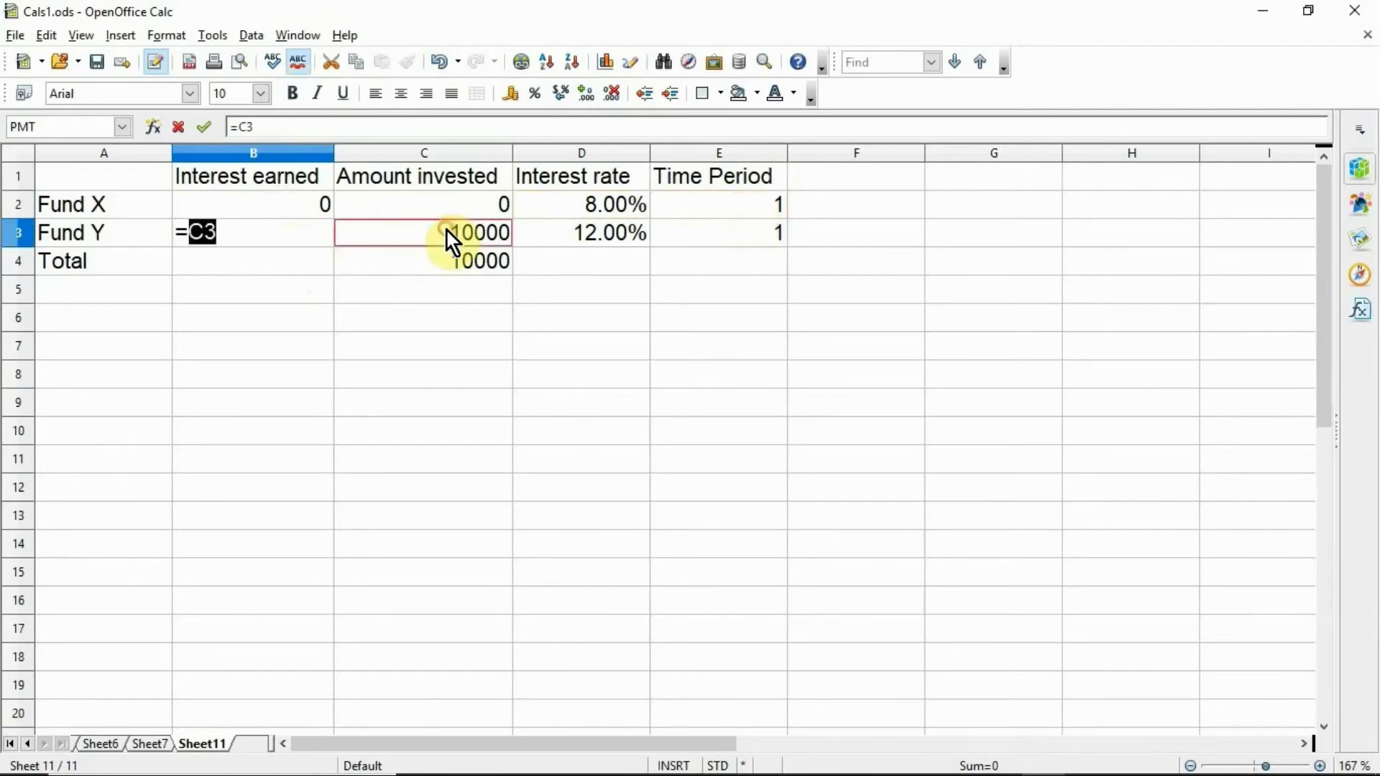
{"action": "type", "text": "*"}
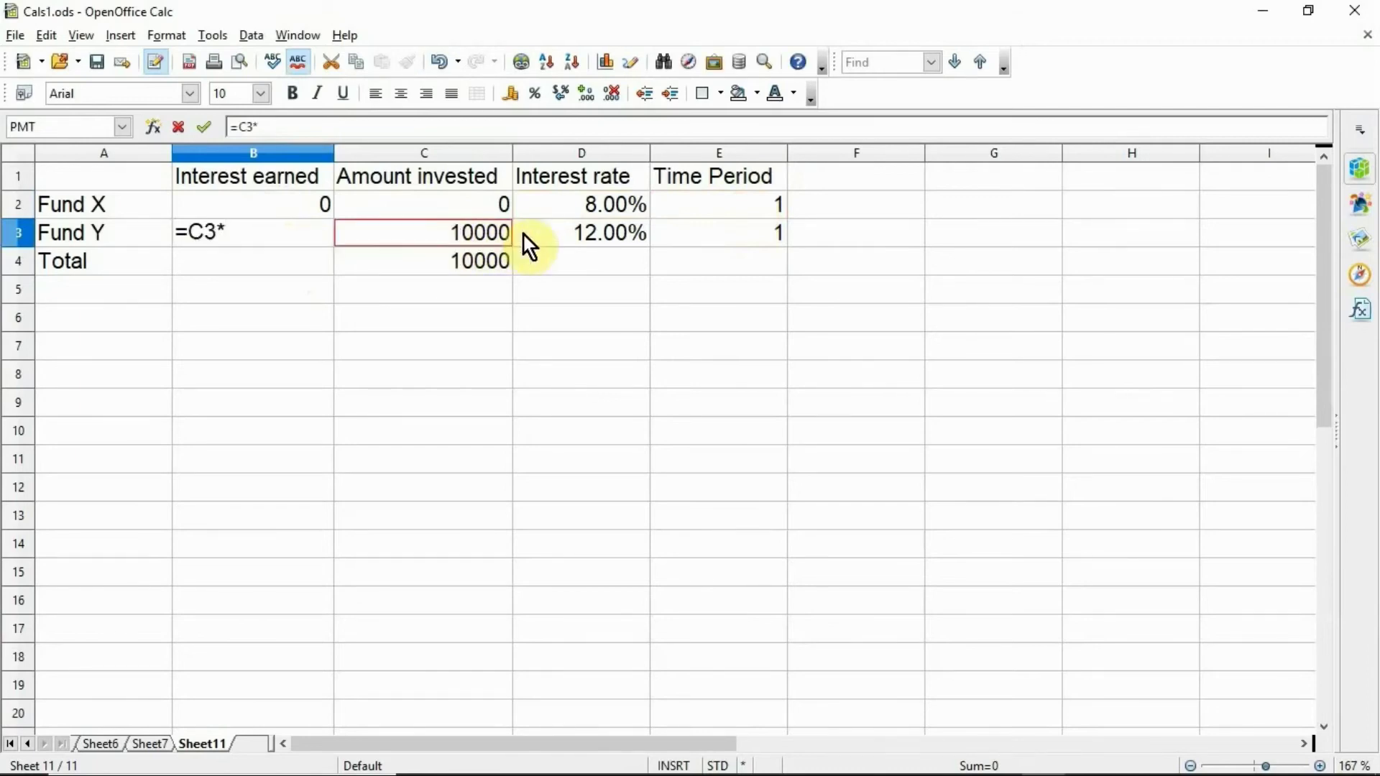
{"action": "left_click", "coordinate": [545, 231]}
{"action": "type", "text": "*"}
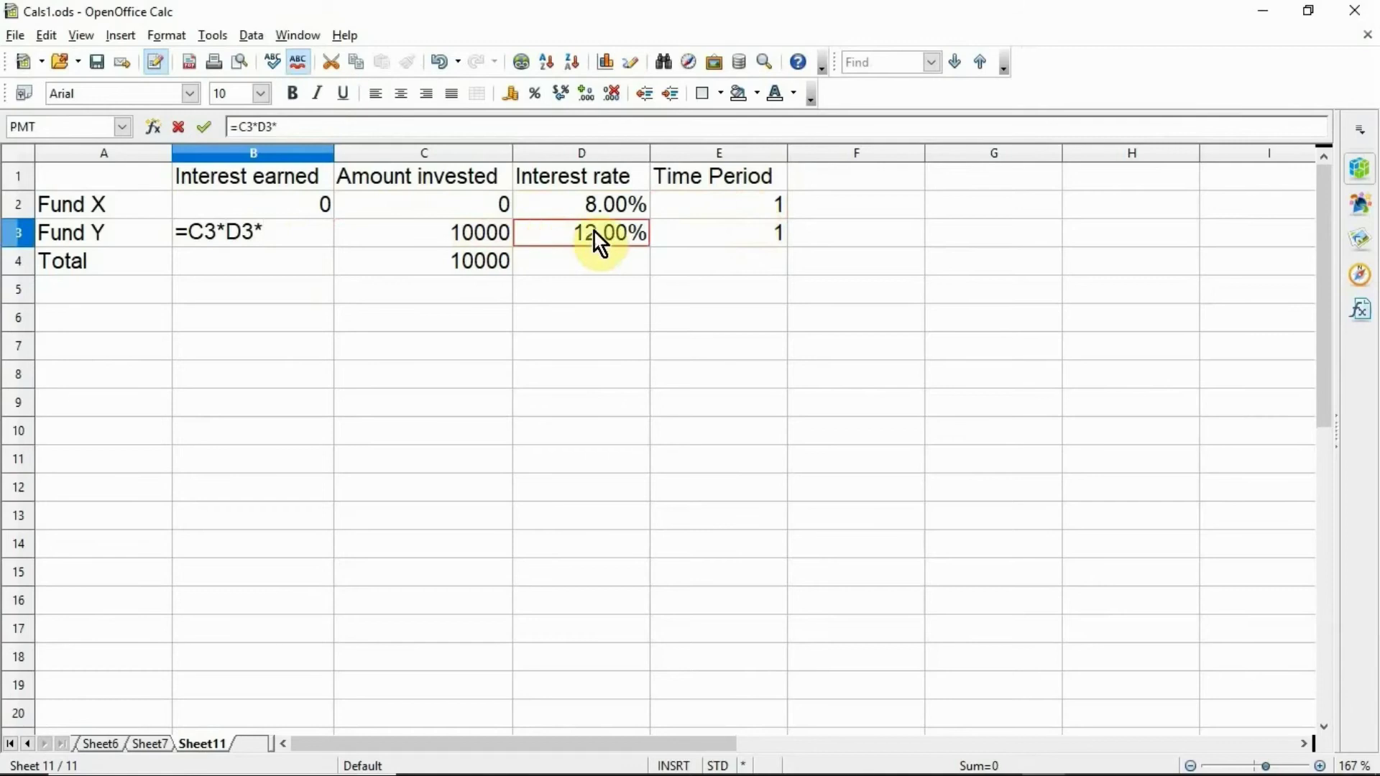
{"action": "left_click", "coordinate": [671, 230]}
{"action": "key", "text": "Return"}
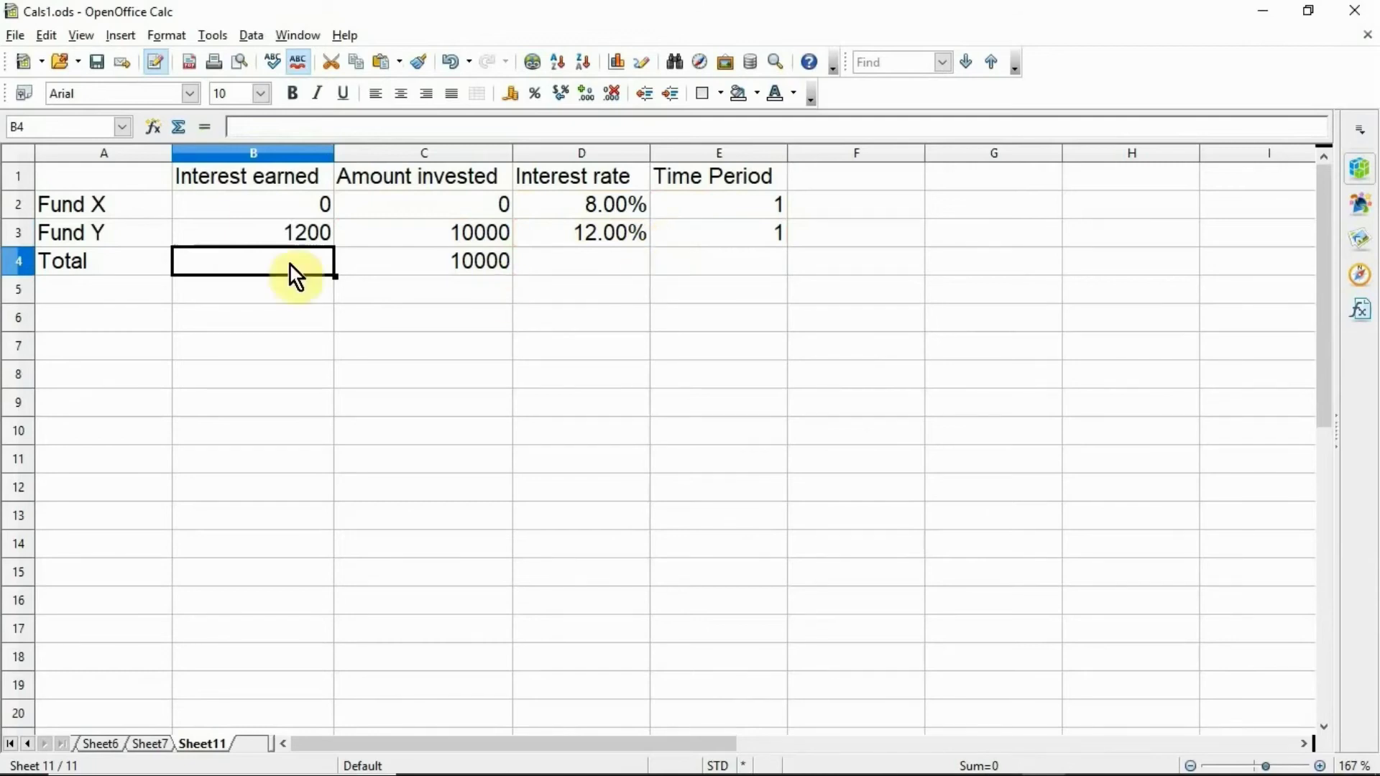
Add both funds' interest in the total cell B4 with the formula =B2+B3.
{"action": "type", "text": "="}
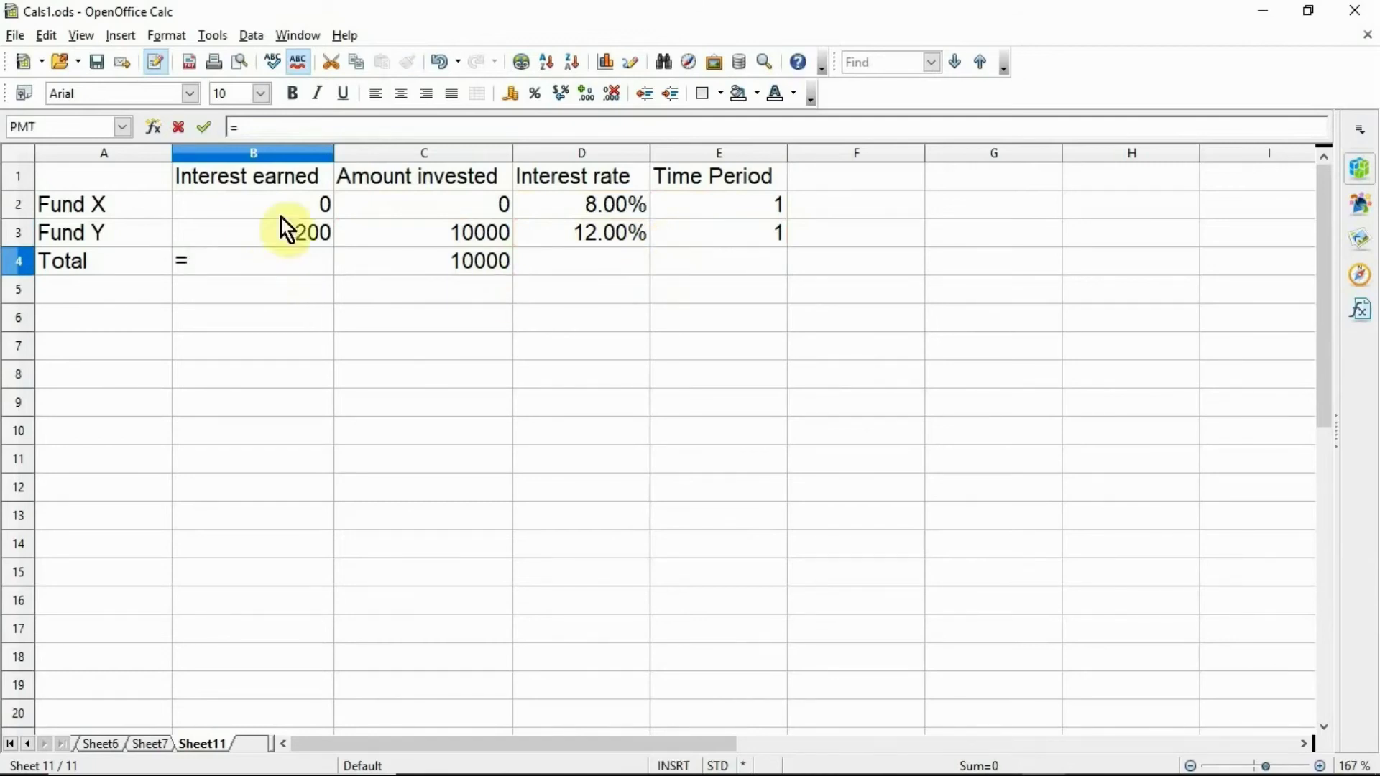
{"action": "left_click", "coordinate": [282, 197]}
{"action": "type", "text": "+"}
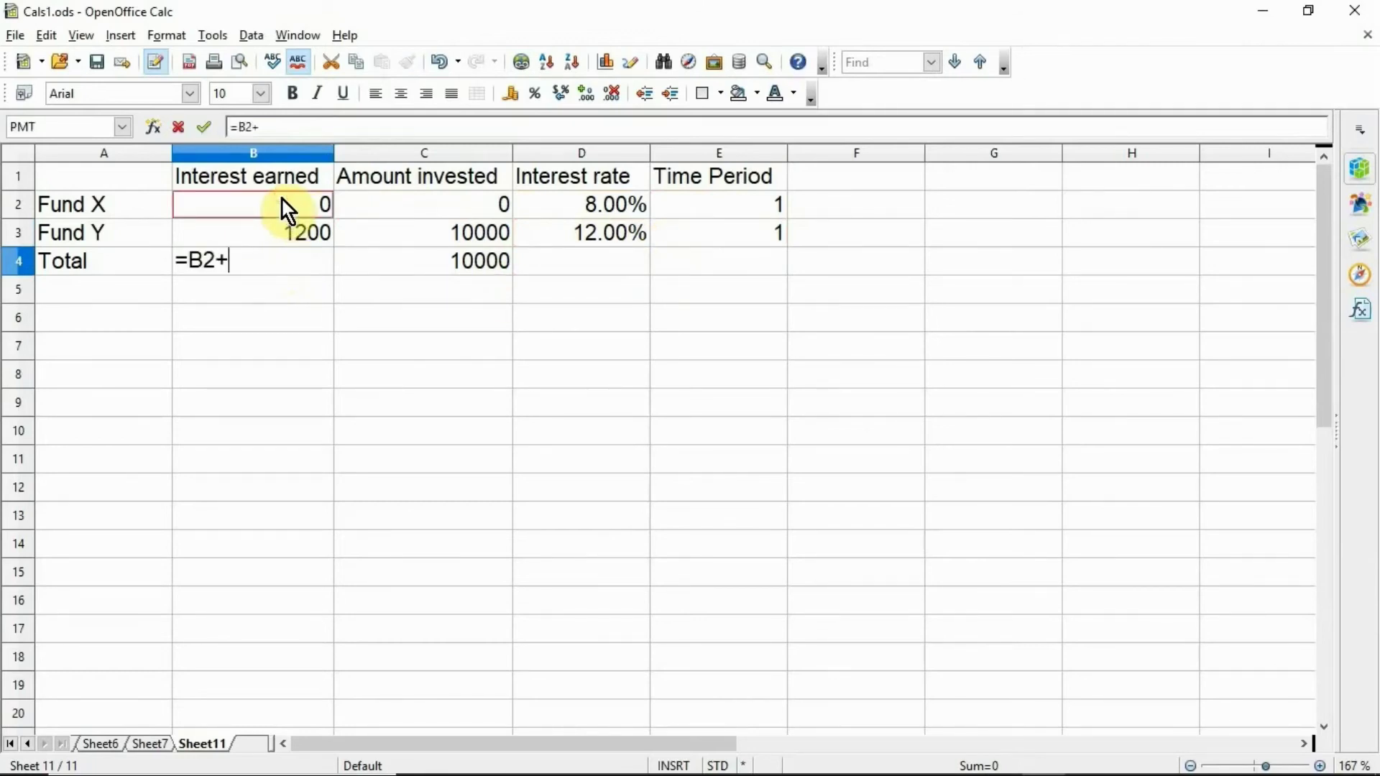
{"action": "left_click", "coordinate": [282, 231]}
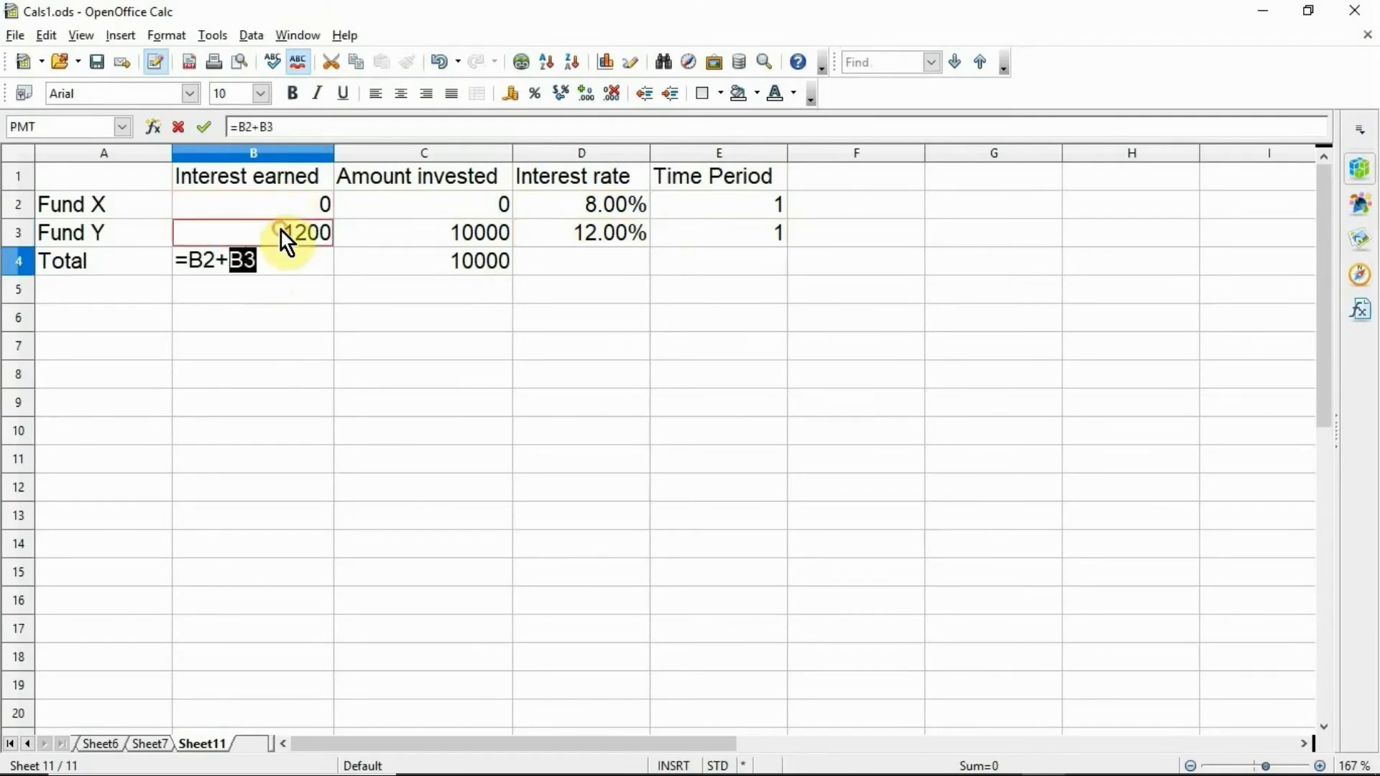
{"action": "key", "text": "Return"}
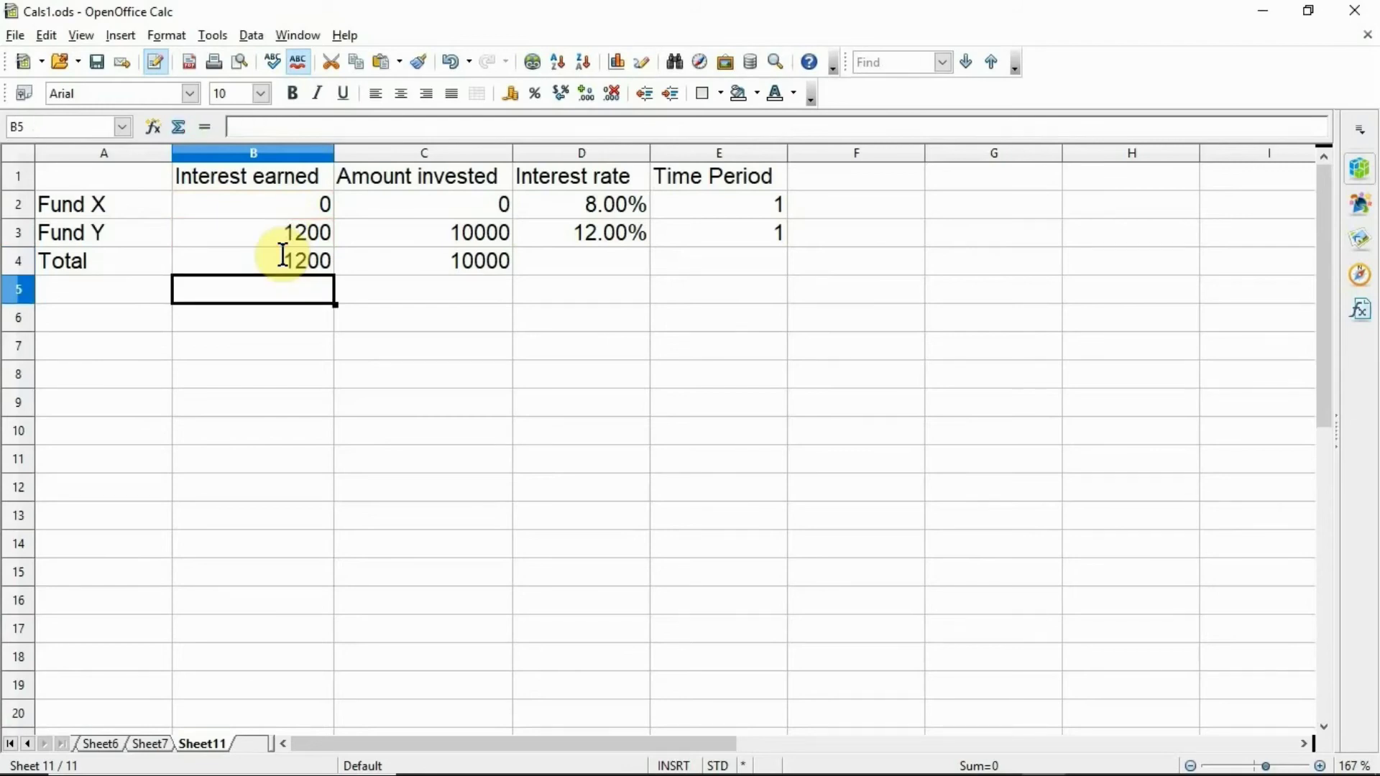
Open the Solver for the total interest earned, with B4 as the target cell.
{"action": "left_click", "coordinate": [312, 263]}
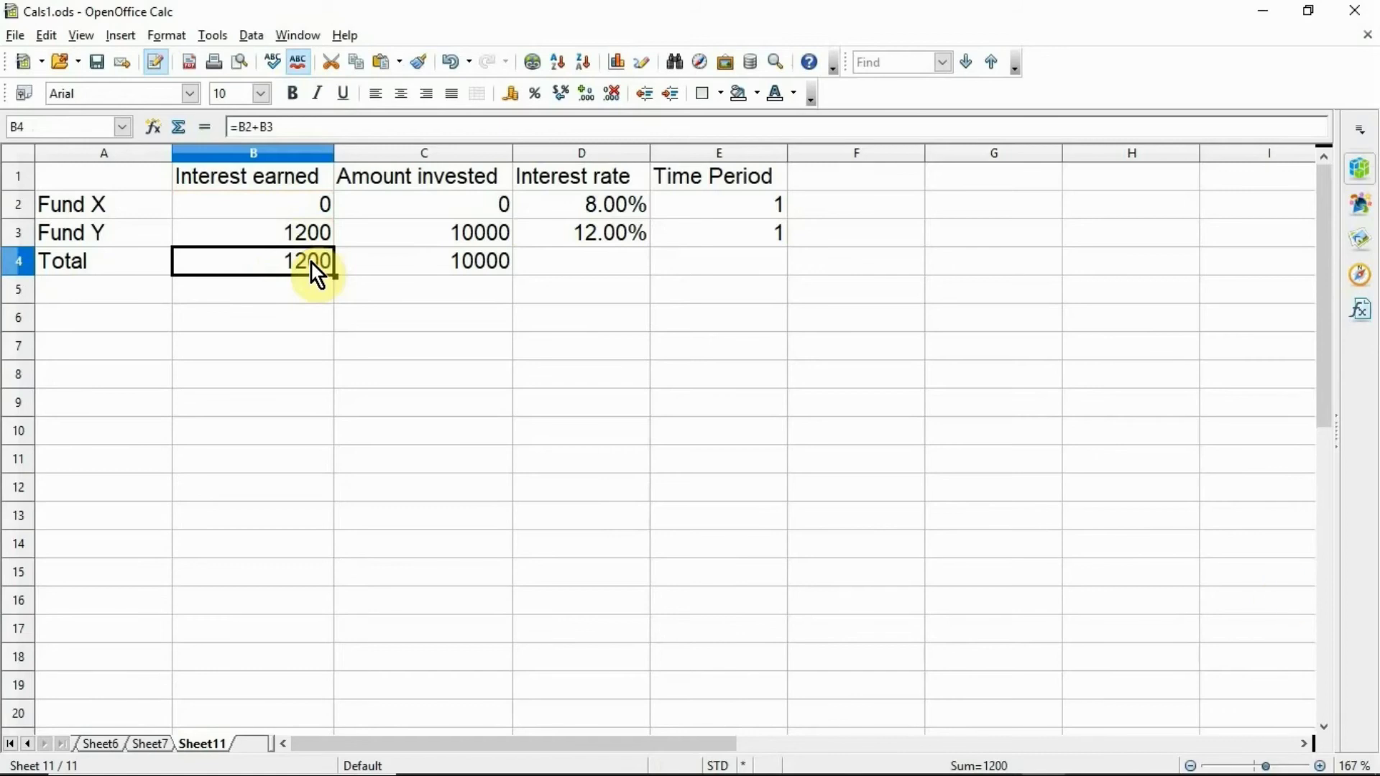
{"action": "left_click", "coordinate": [212, 36]}
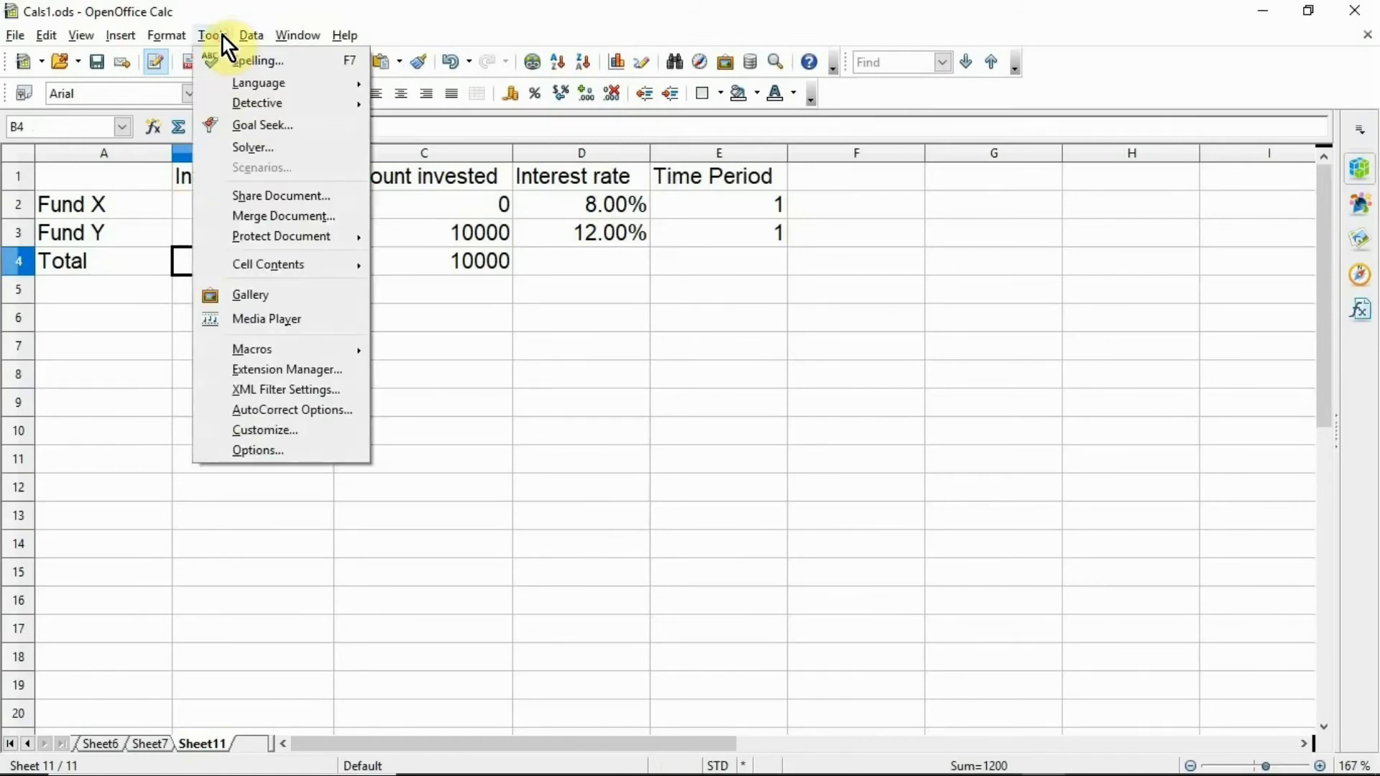
{"action": "left_click", "coordinate": [256, 149]}
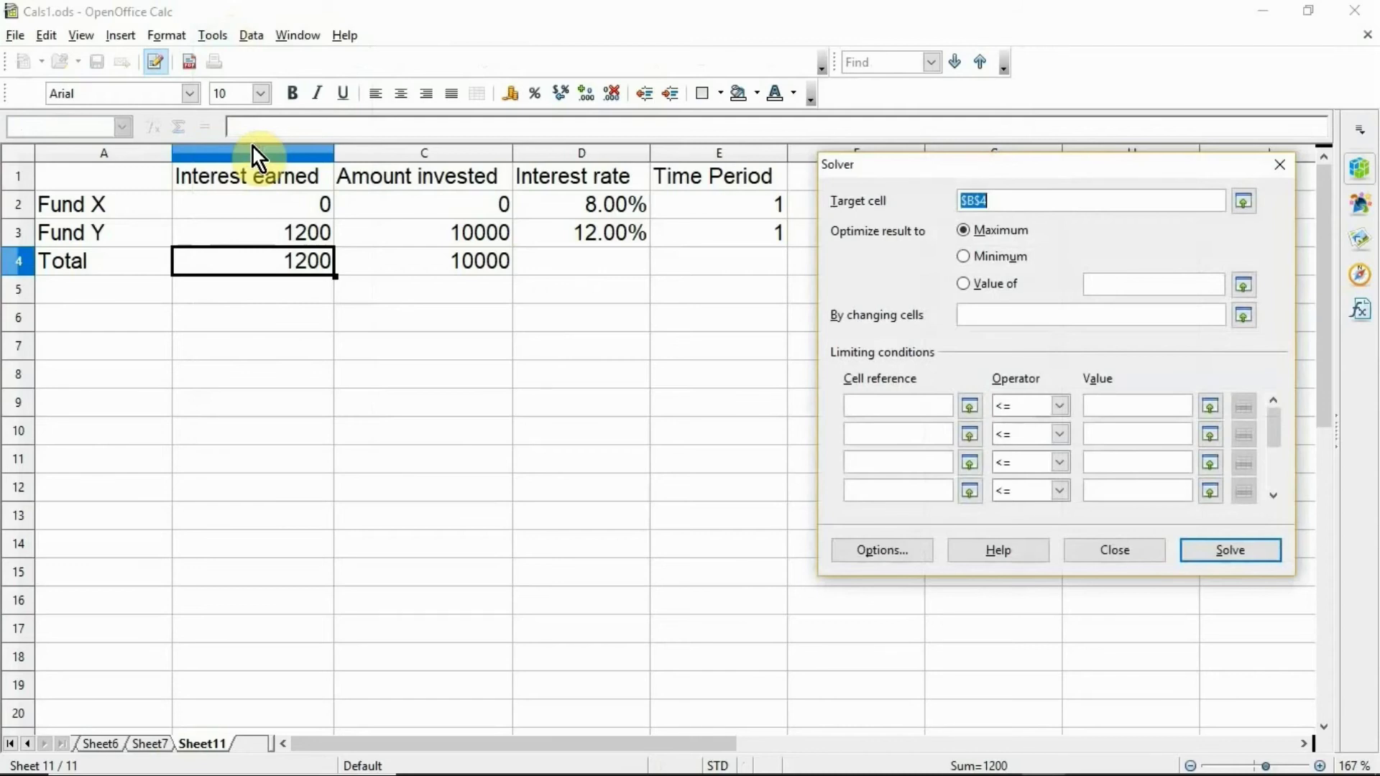
{"action": "left_click_drag", "start_coordinate": [886, 163], "coordinate": [627, 290]}
{"action": "left_click", "coordinate": [739, 326]}
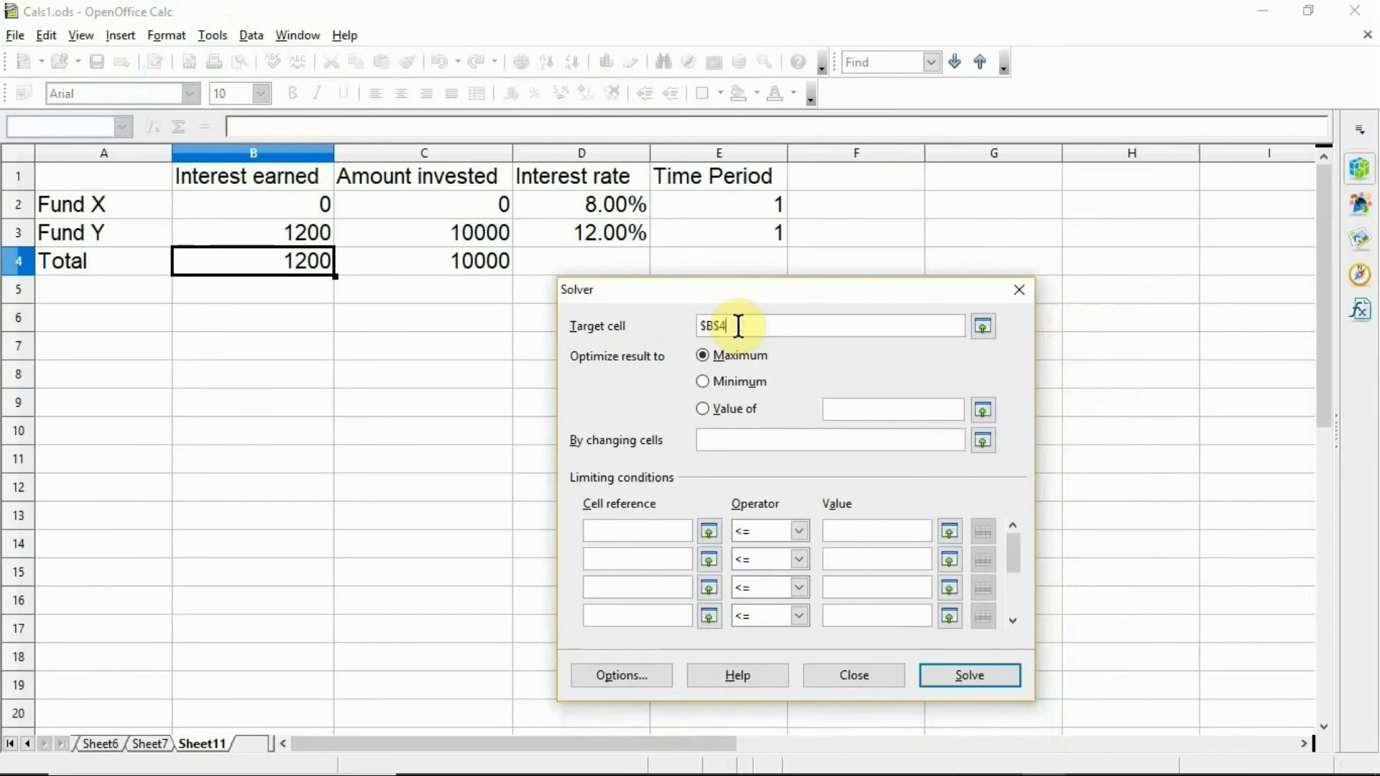
Make the Solver seek a target value of 1000 by changing Fund X's invested amount in C2.
{"action": "left_click", "coordinate": [705, 409]}
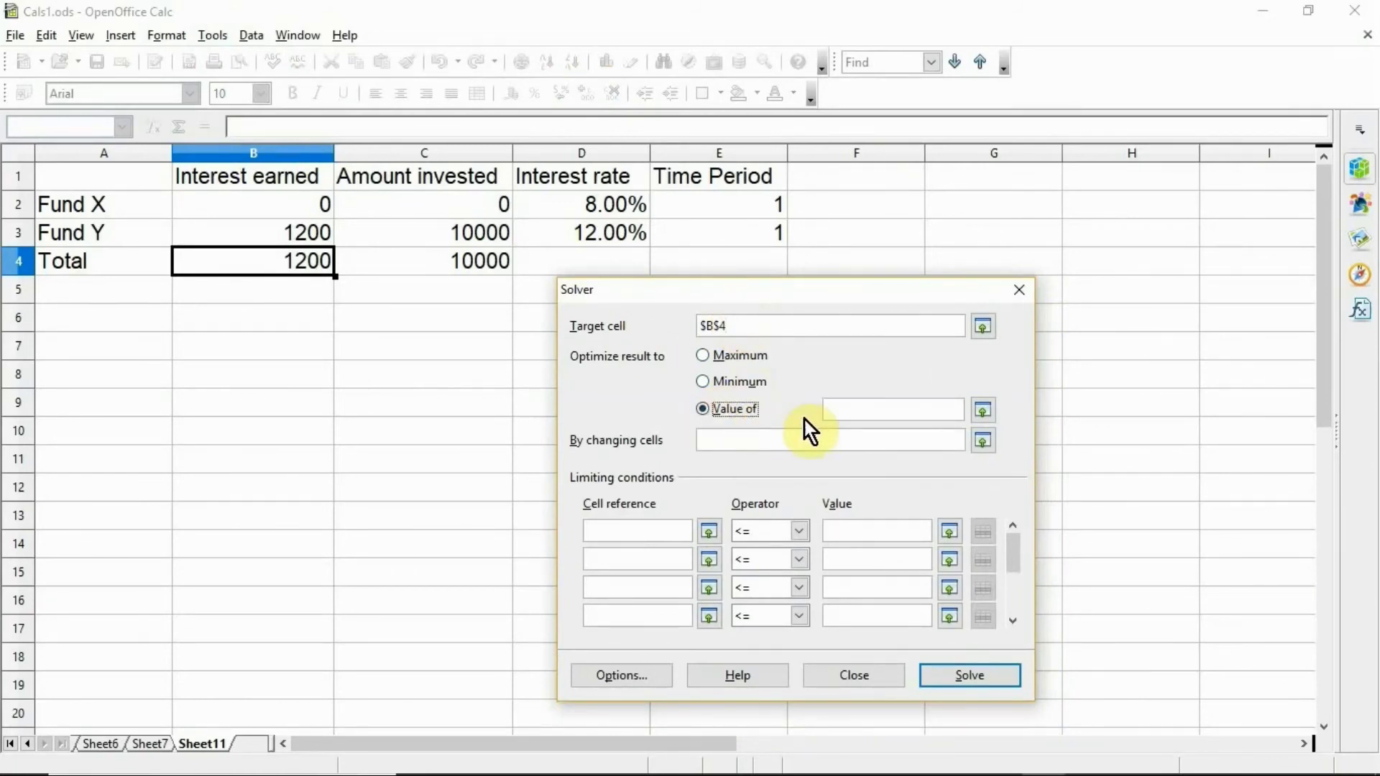
{"action": "left_click", "coordinate": [836, 414]}
{"action": "type", "text": "1000"}
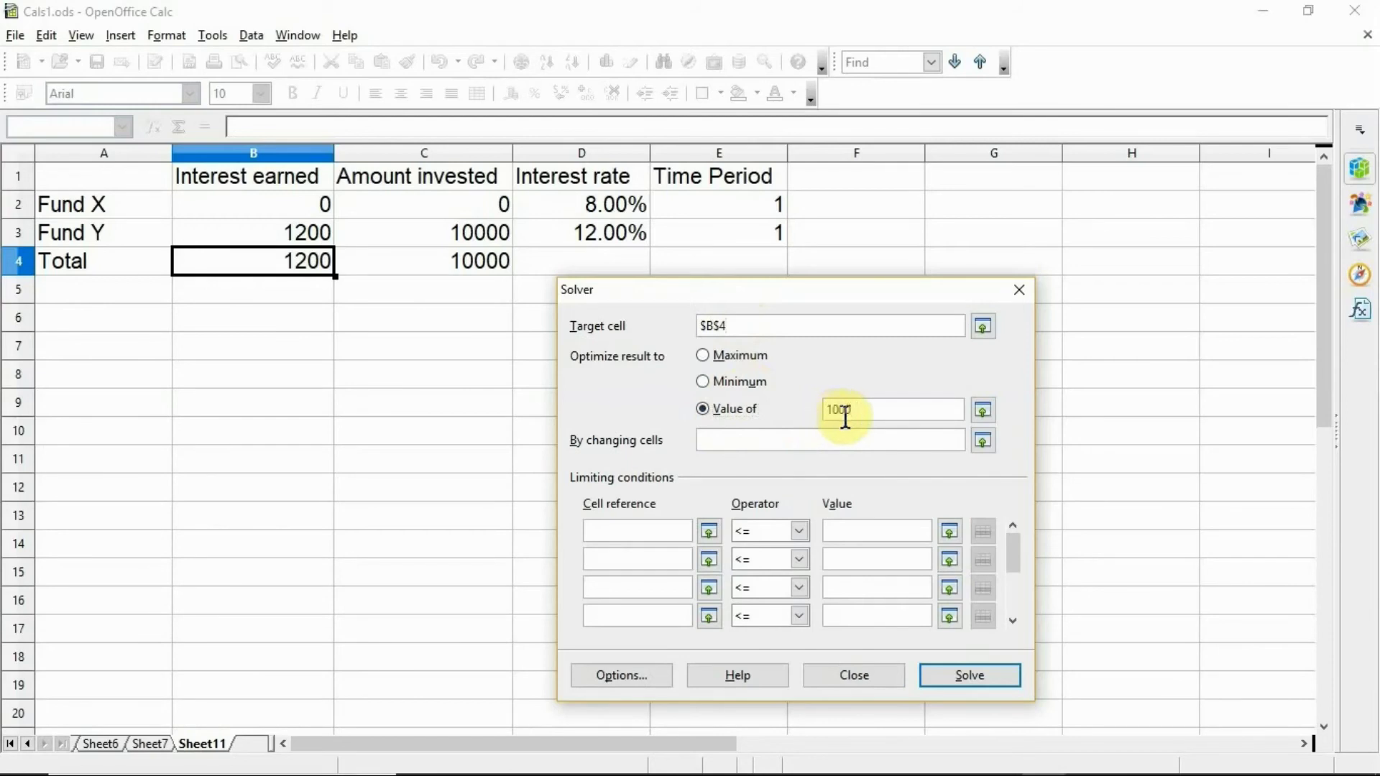
{"action": "left_click", "coordinate": [874, 439]}
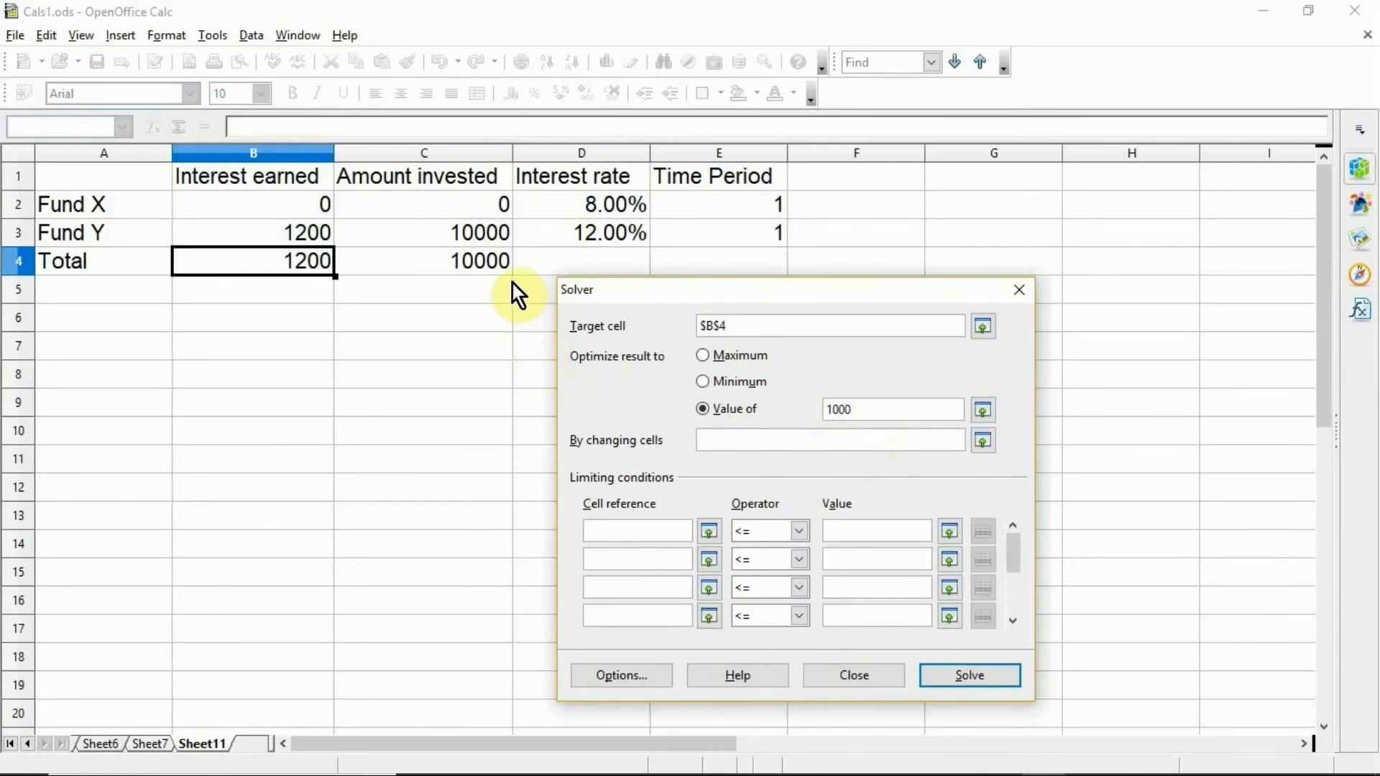
{"action": "left_click", "coordinate": [485, 204]}
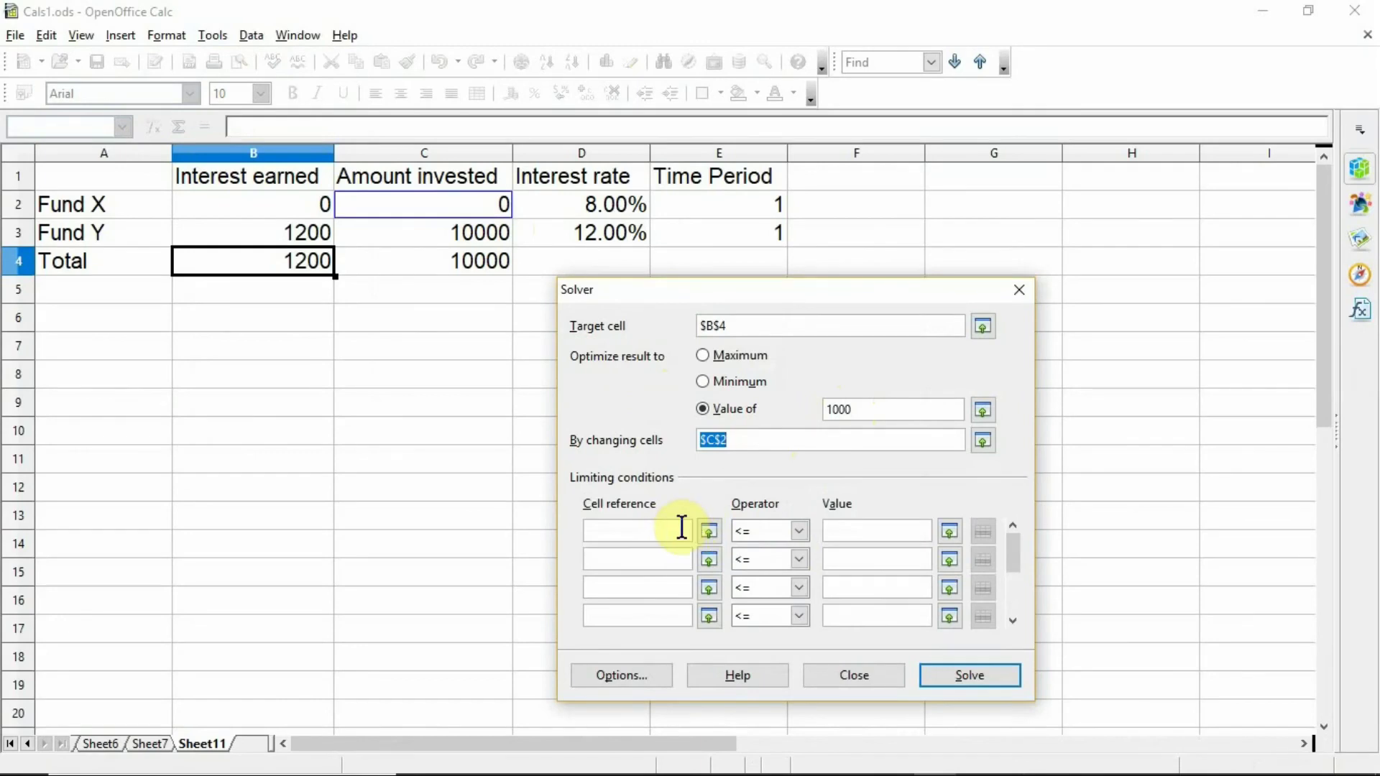
Add a first limiting condition that keeps C2 less than or equal to the total amount in C4.
{"action": "left_click", "coordinate": [459, 197]}
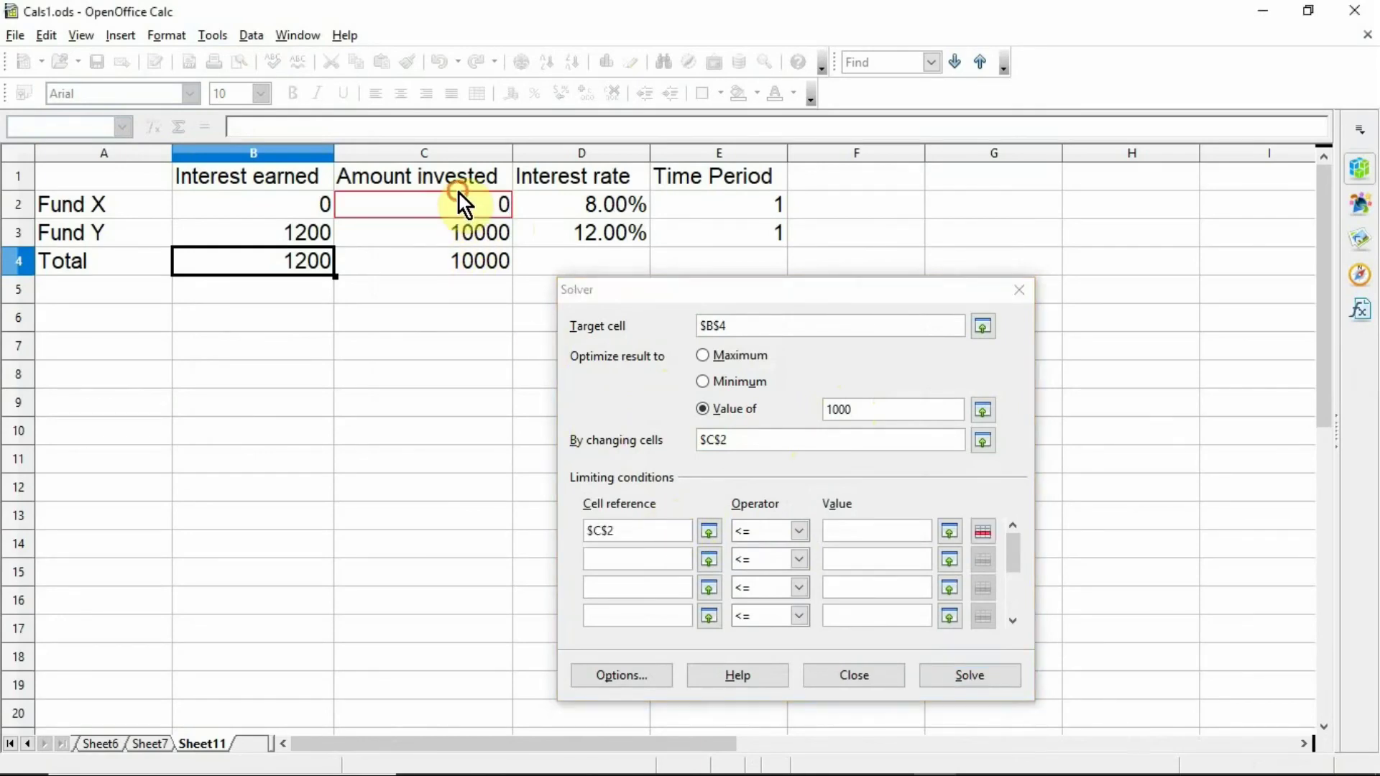
{"action": "left_click", "coordinate": [801, 534]}
{"action": "left_click", "coordinate": [801, 535]}
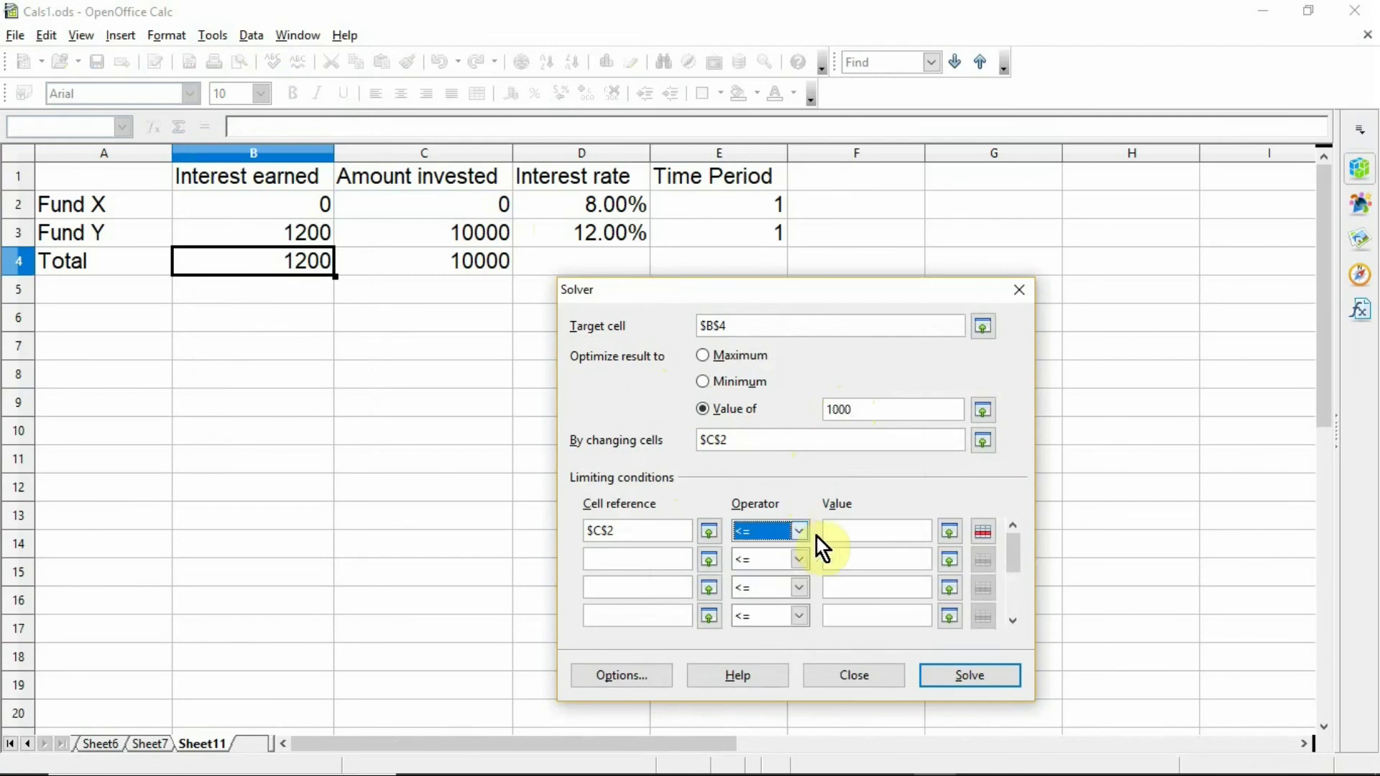
{"action": "left_click", "coordinate": [861, 542]}
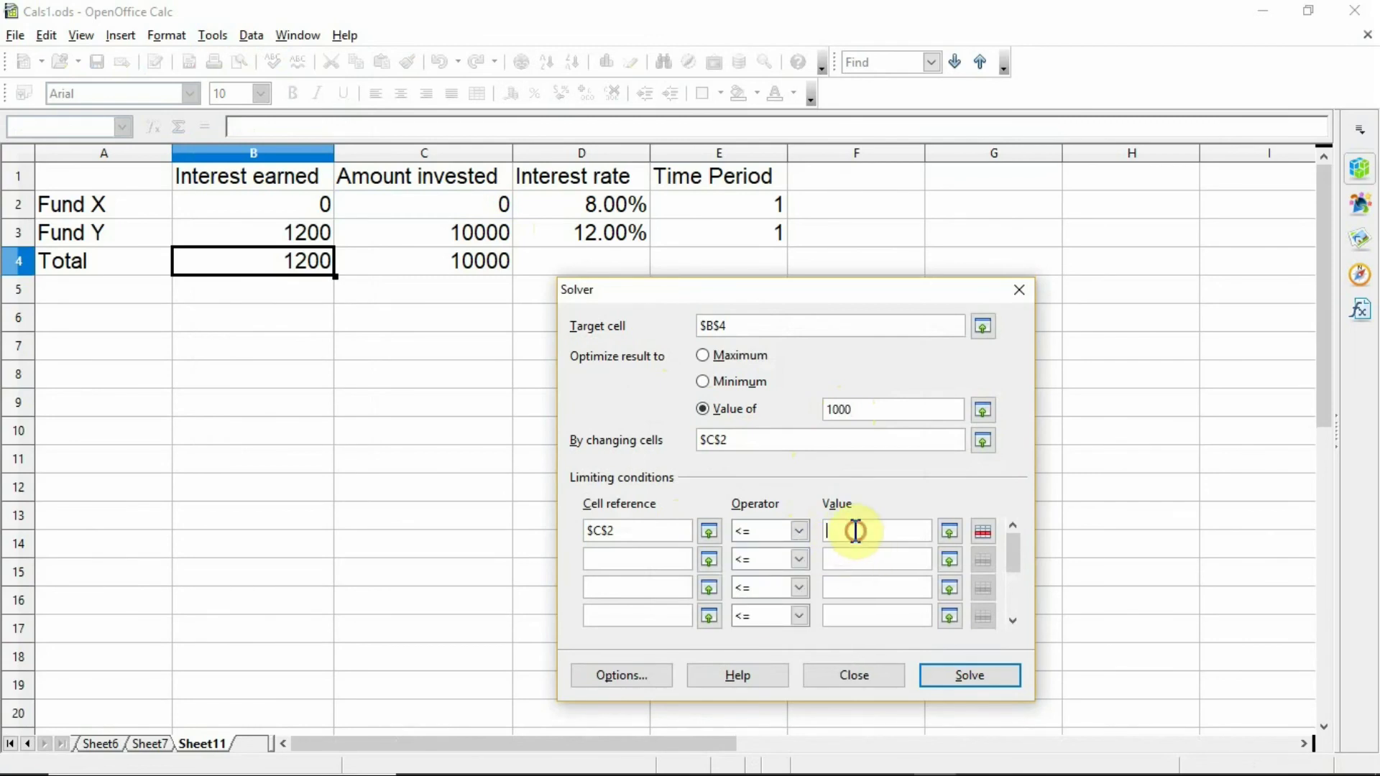
{"action": "left_click", "coordinate": [465, 262]}
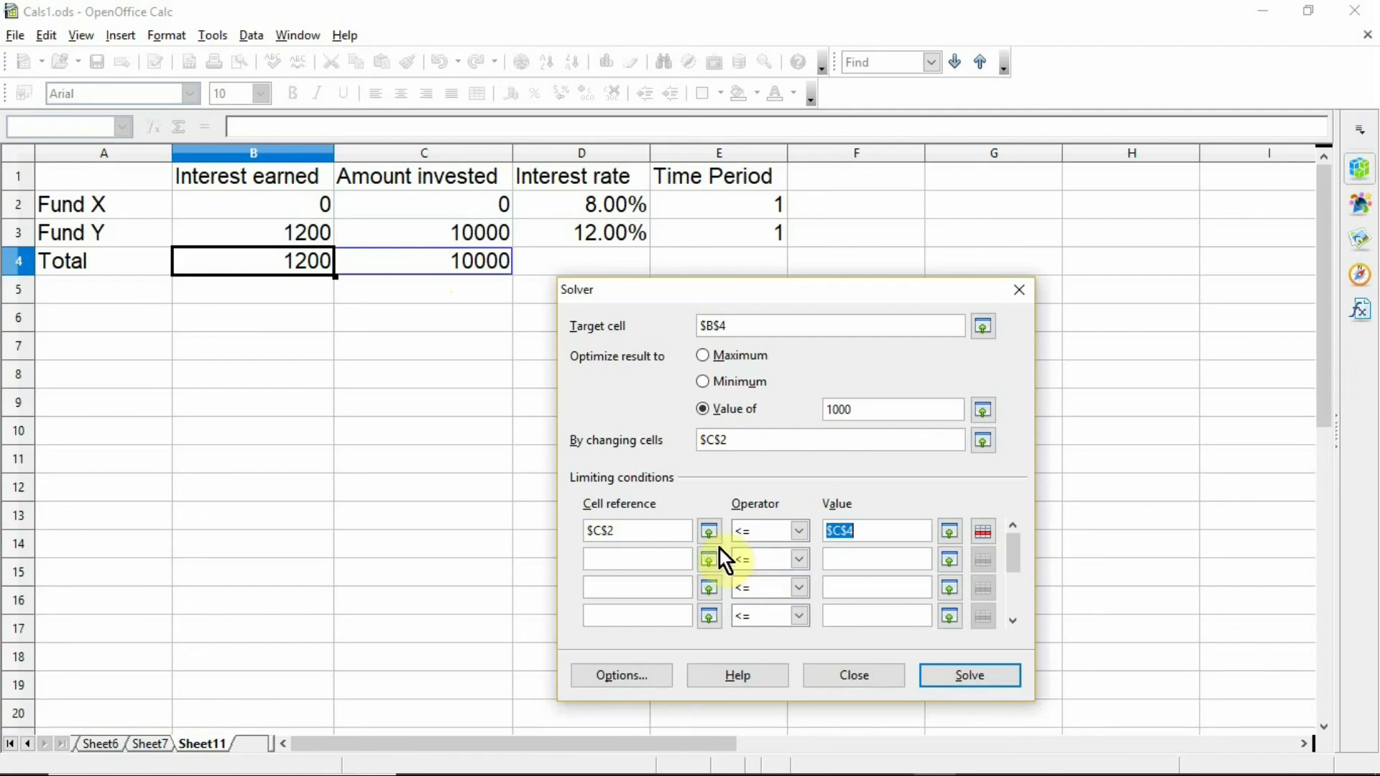
Add a second limiting condition that keeps C2 greater than or equal to 0.
{"action": "left_click", "coordinate": [682, 556]}
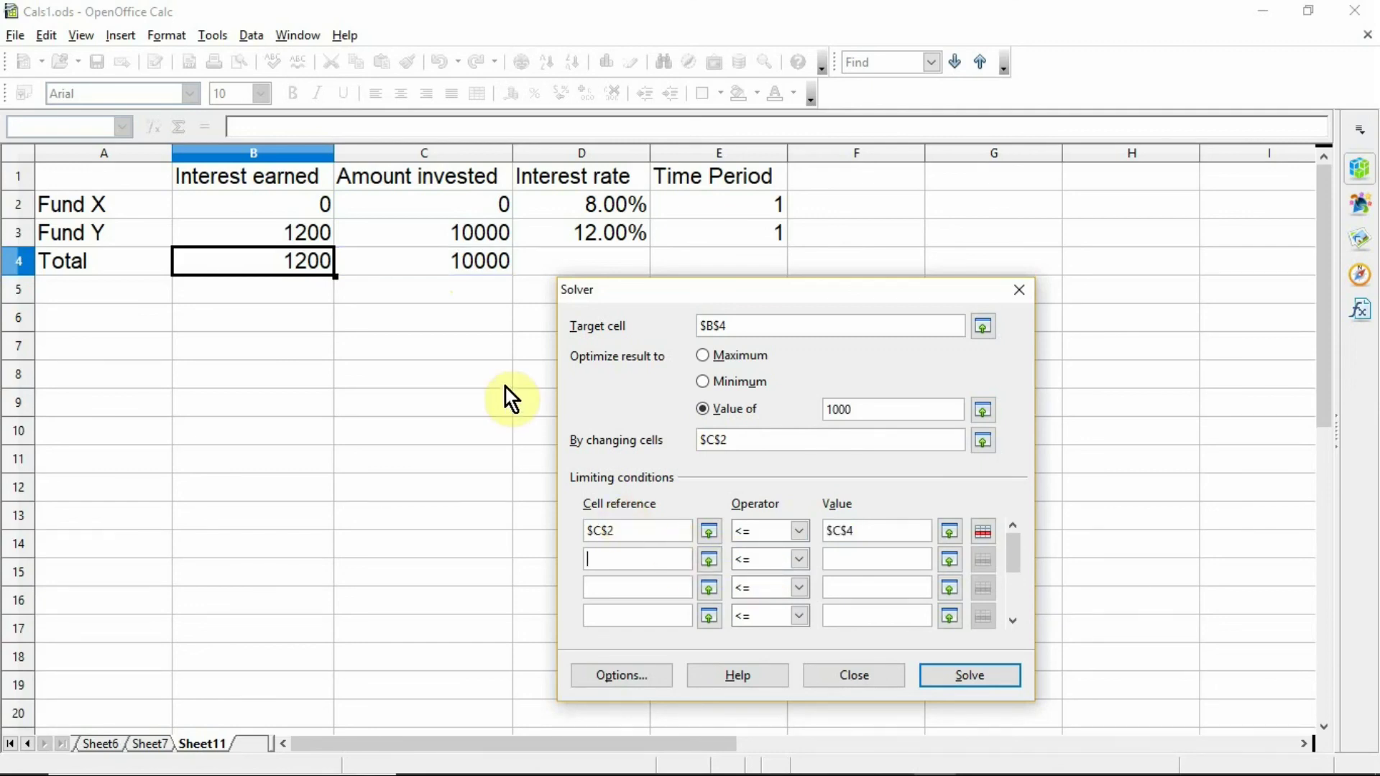
{"action": "left_click", "coordinate": [485, 204]}
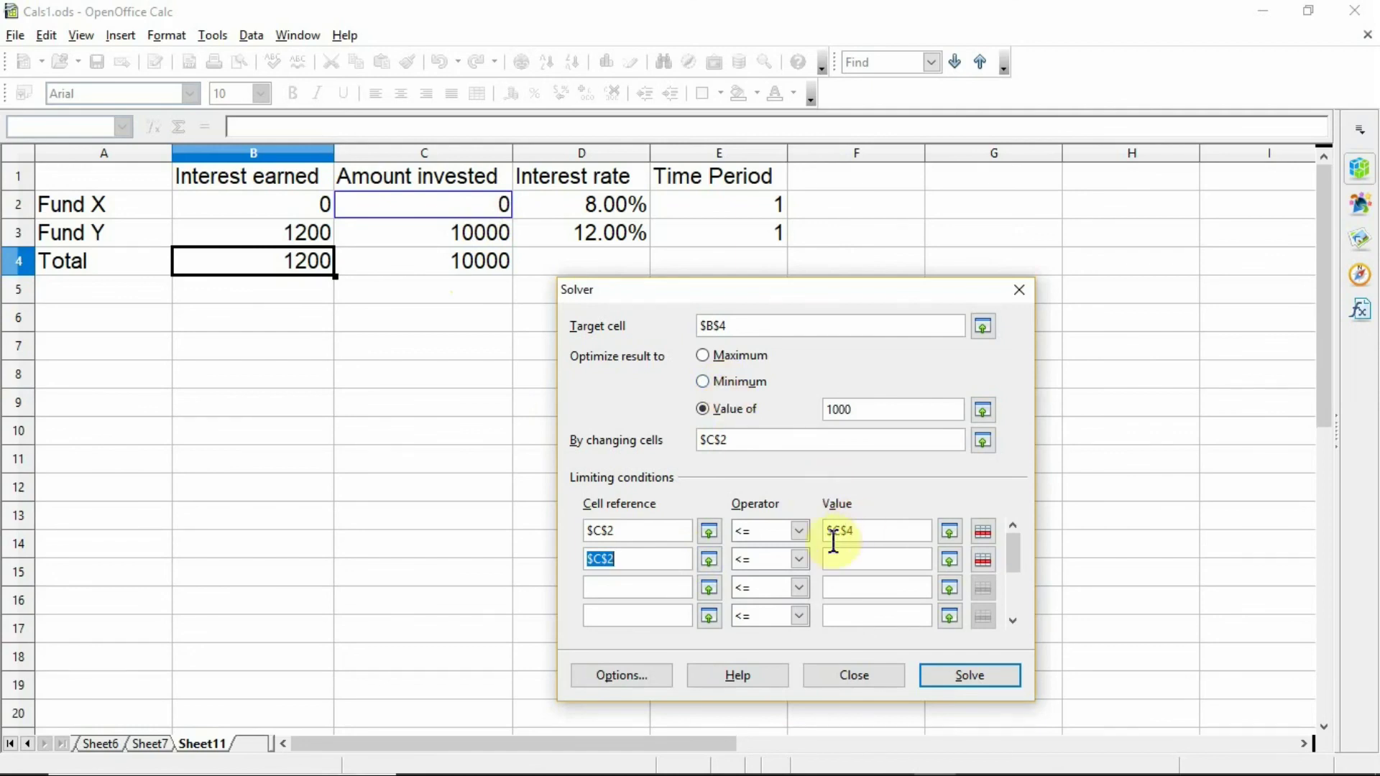
{"action": "left_click", "coordinate": [799, 560]}
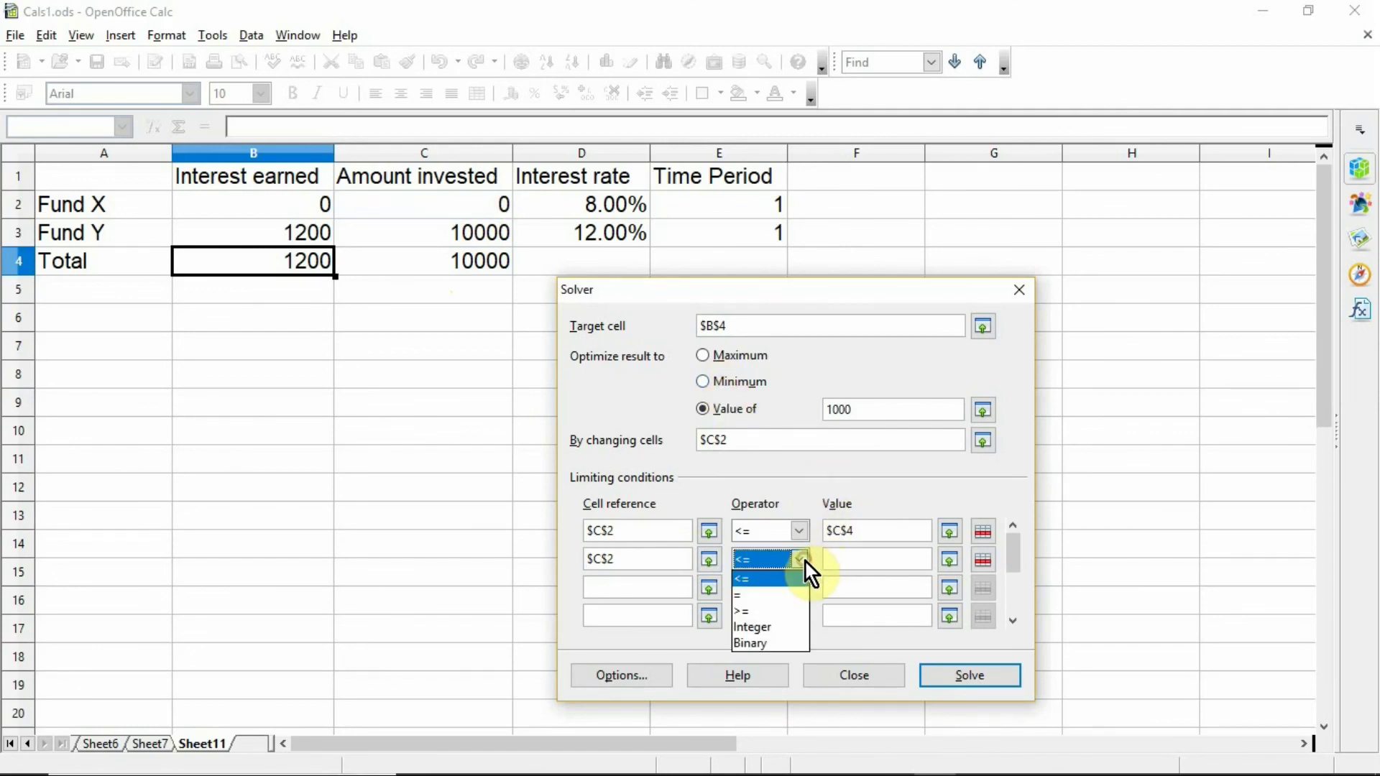
{"action": "left_click", "coordinate": [764, 611]}
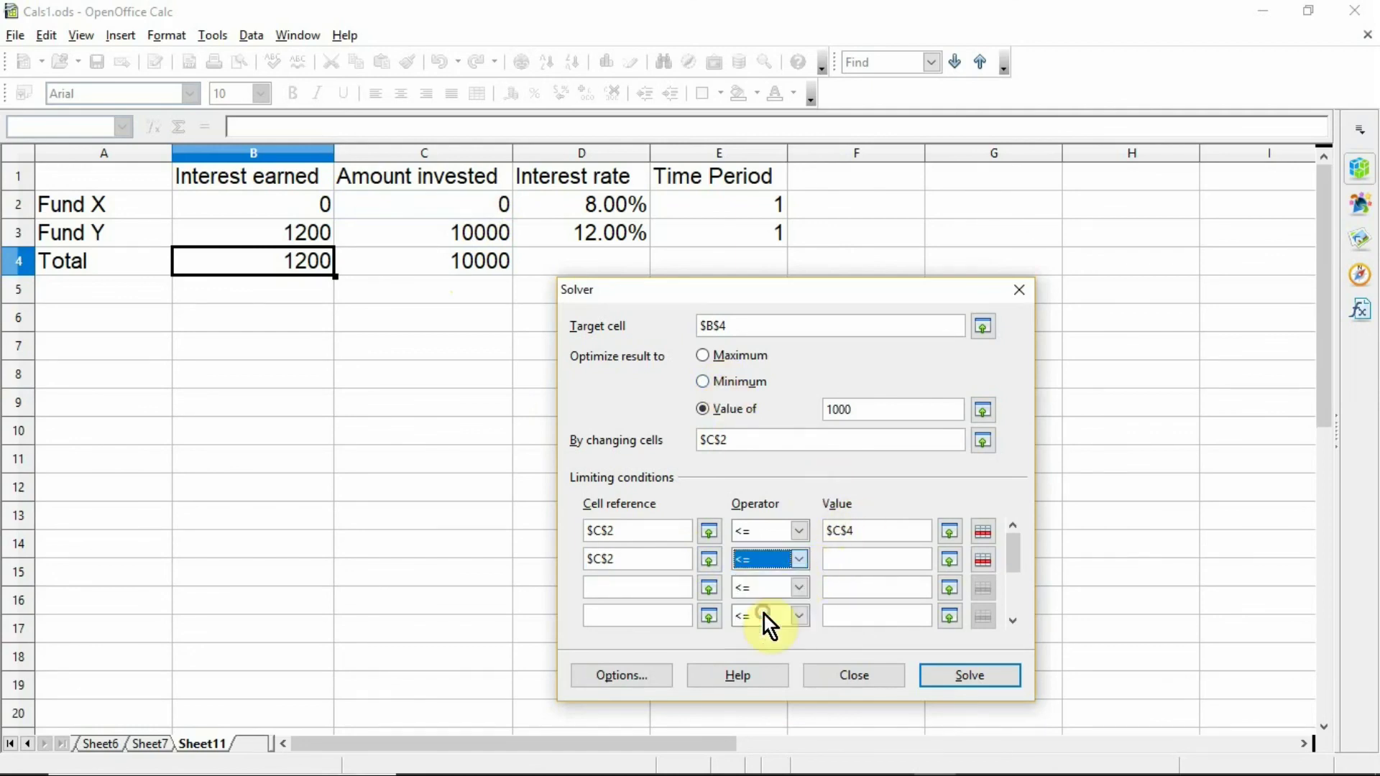
{"action": "left_click", "coordinate": [866, 558]}
{"action": "type", "text": "0"}
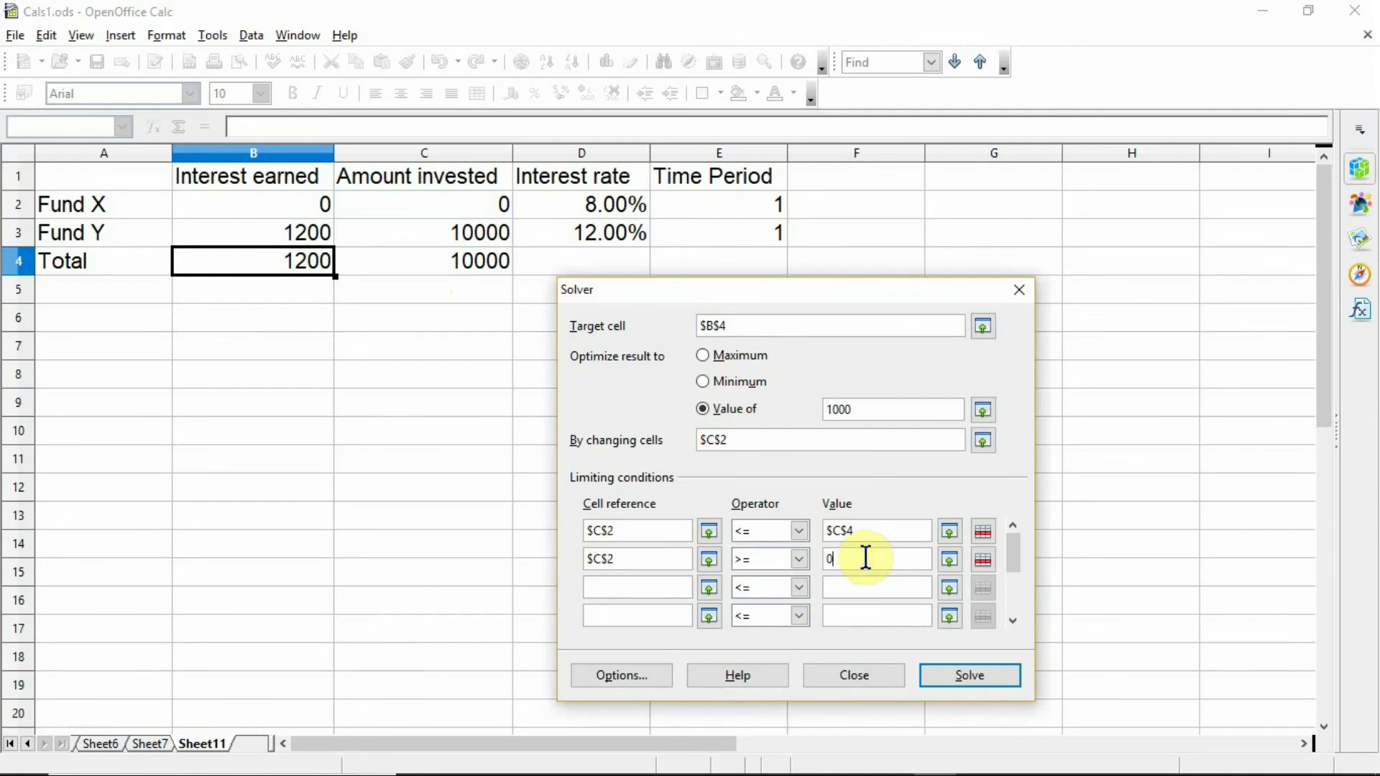
Run the Solver and keep its result in the sheet.
{"action": "left_click", "coordinate": [942, 675]}
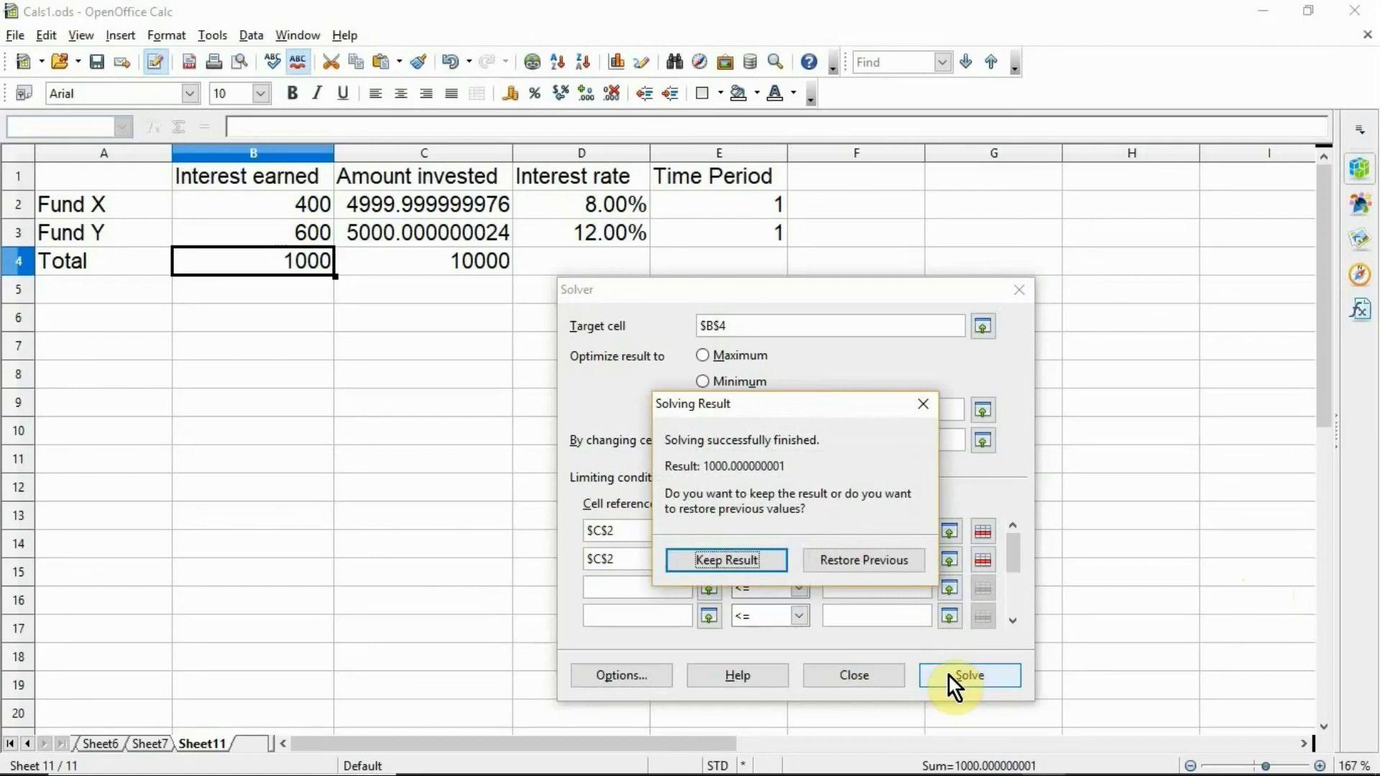
{"action": "left_click", "coordinate": [765, 559]}
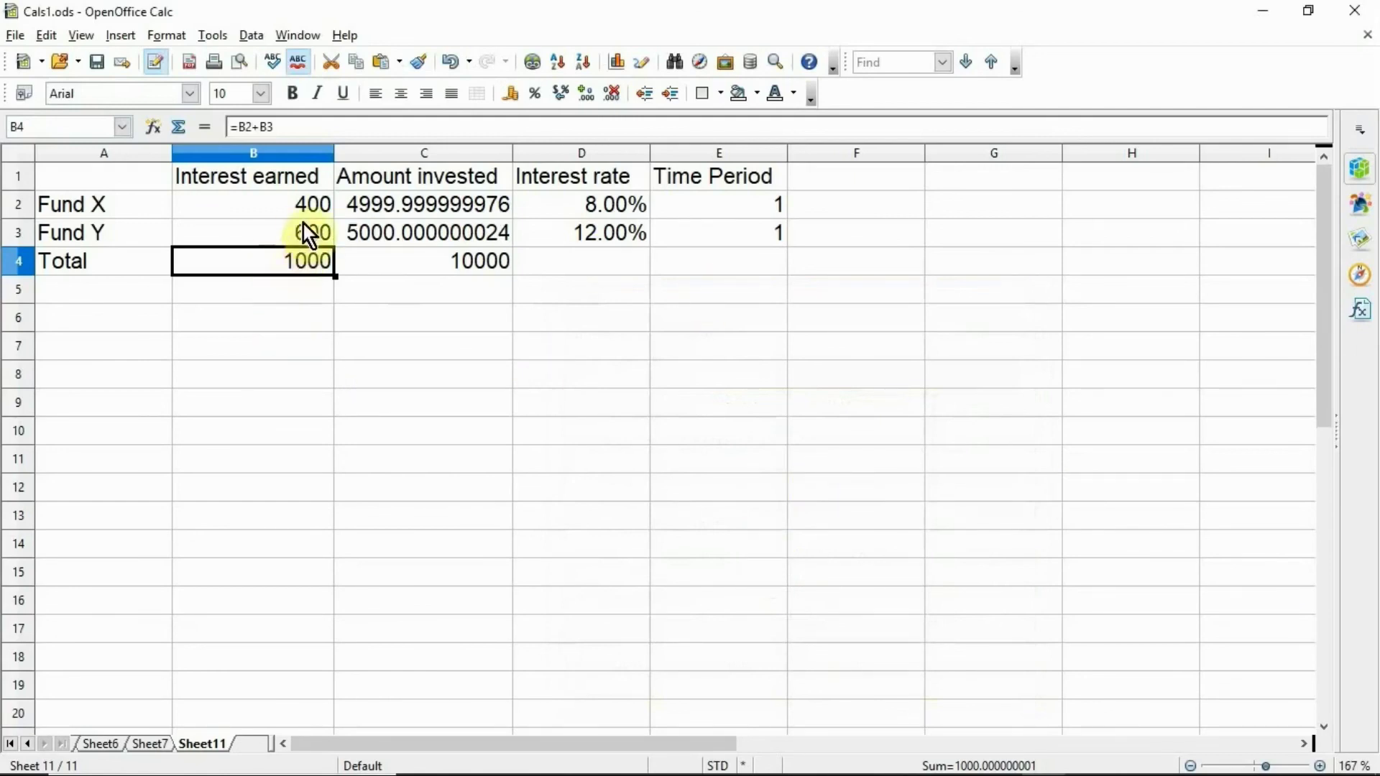
Check the solved interest earned in B2 to B4 and the amounts invested in C2 to C4.
{"action": "left_click", "coordinate": [304, 198]}
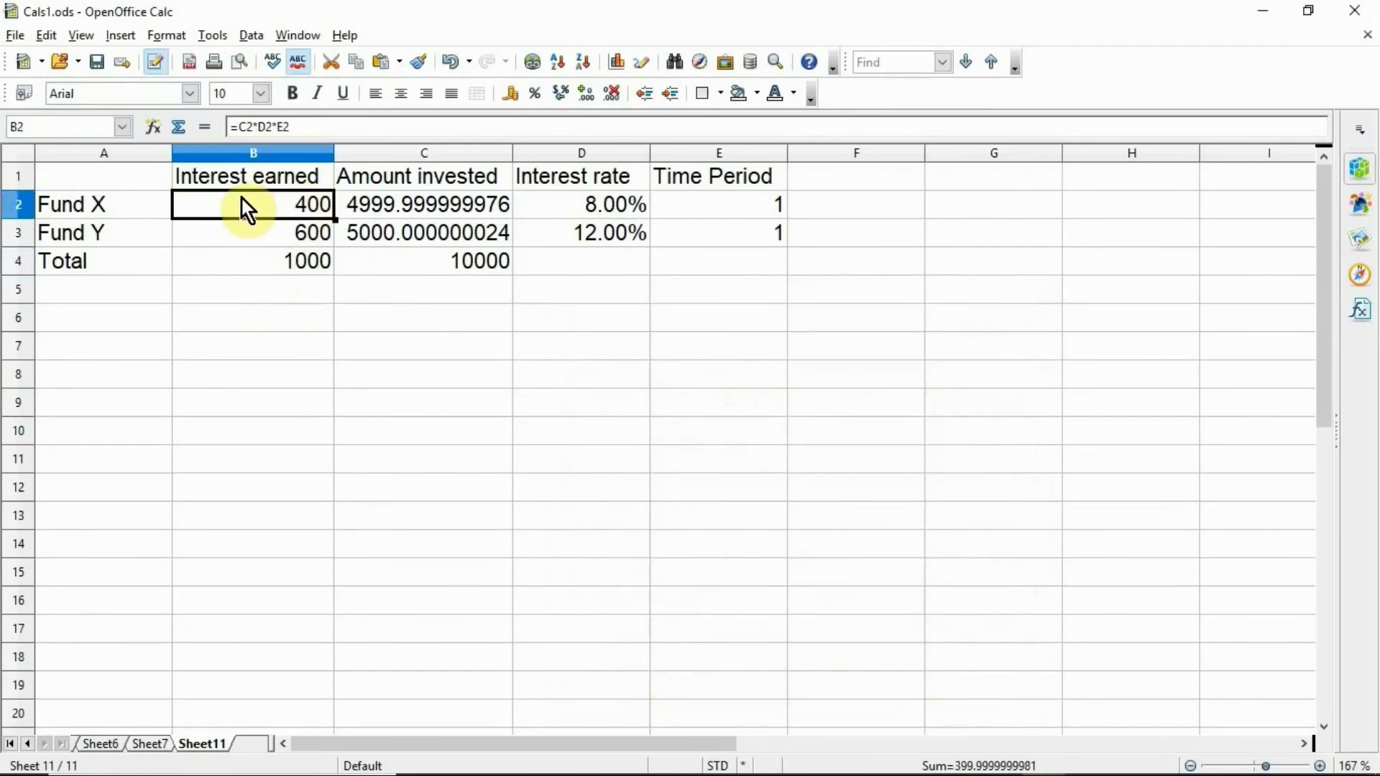
{"action": "key", "text": "Down"}
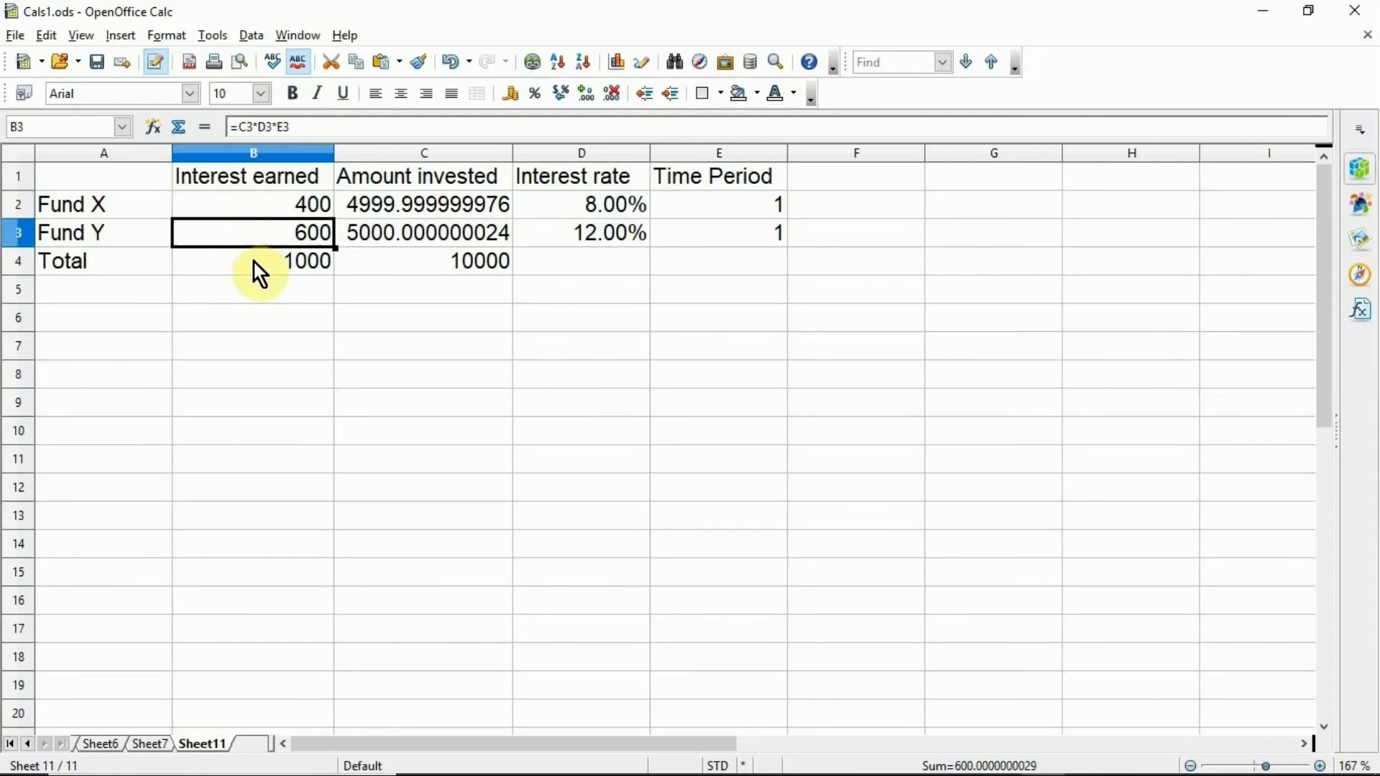
{"action": "left_click", "coordinate": [253, 262]}
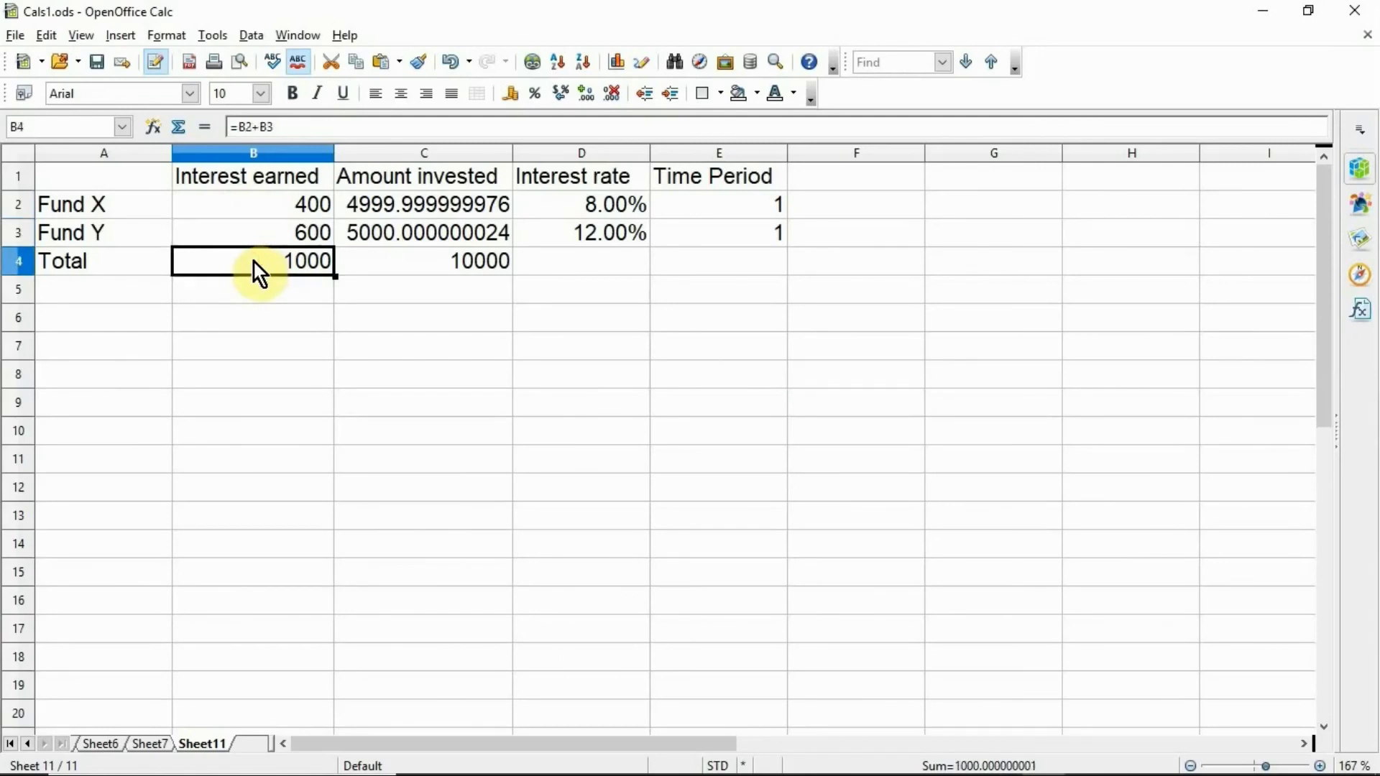
{"action": "left_click", "coordinate": [360, 213]}
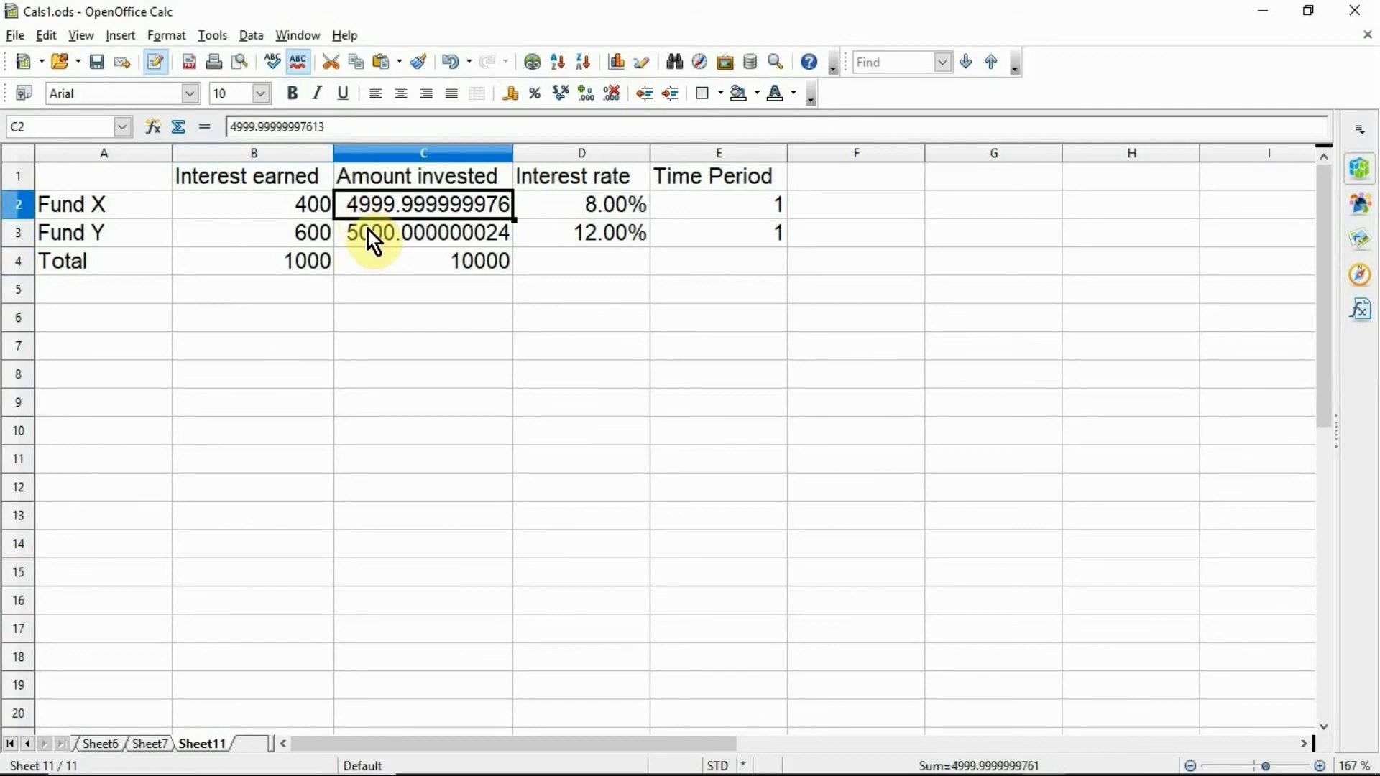
{"action": "left_click", "coordinate": [369, 235]}
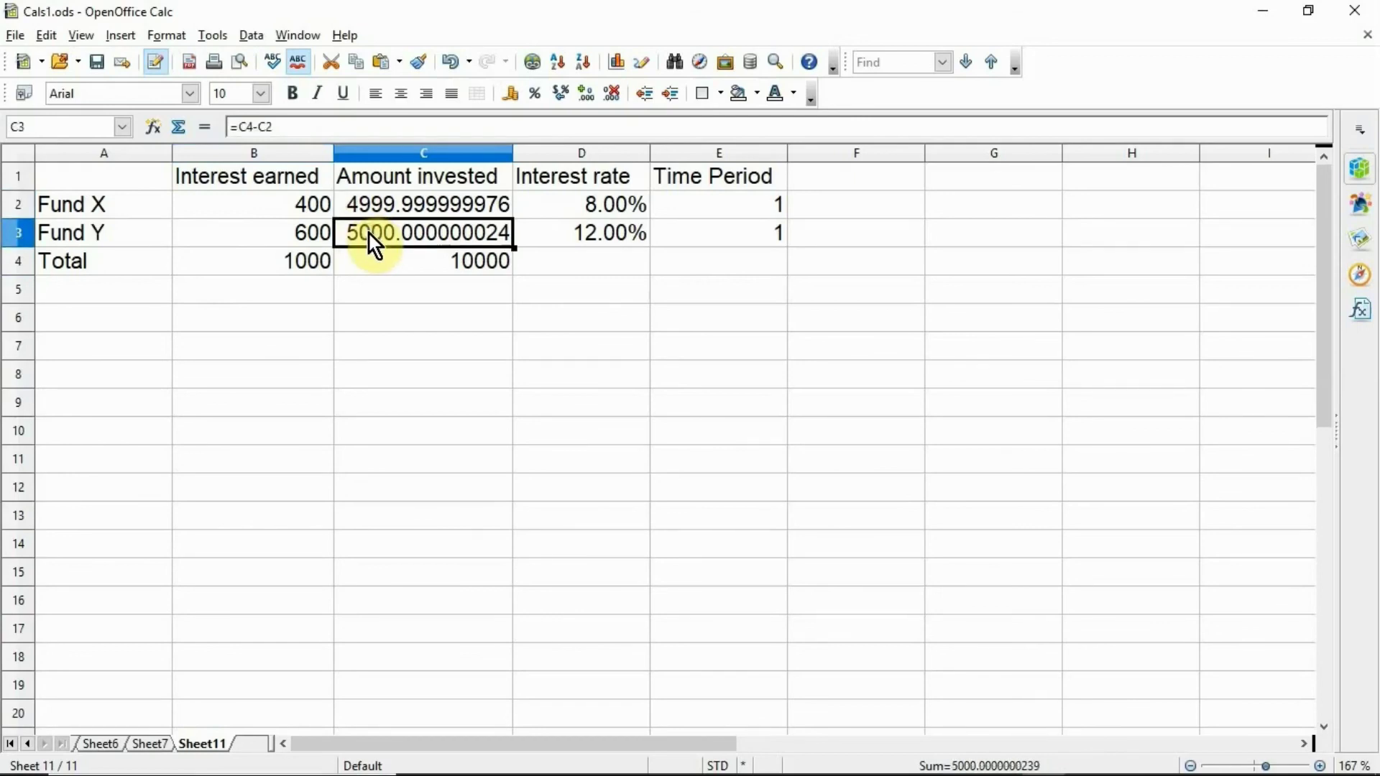
{"action": "left_click", "coordinate": [418, 259]}
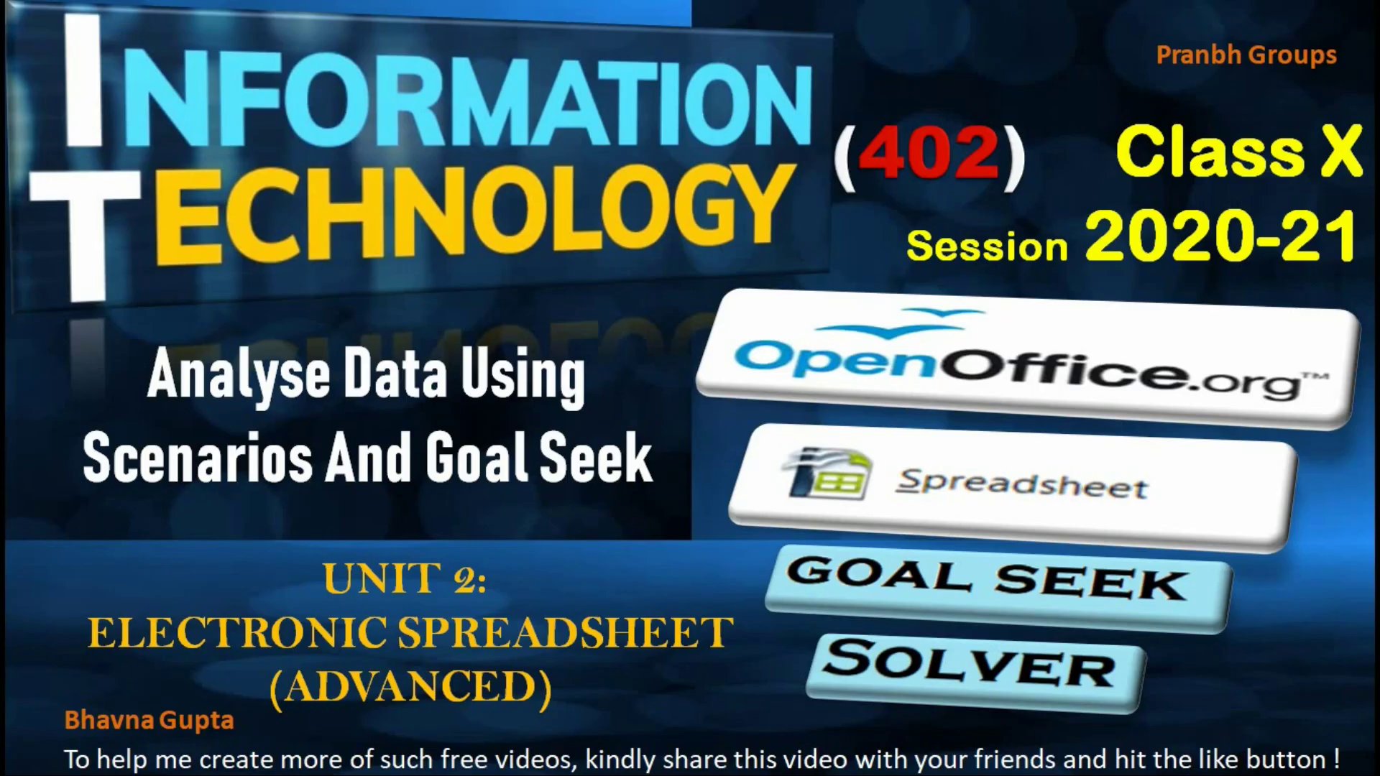